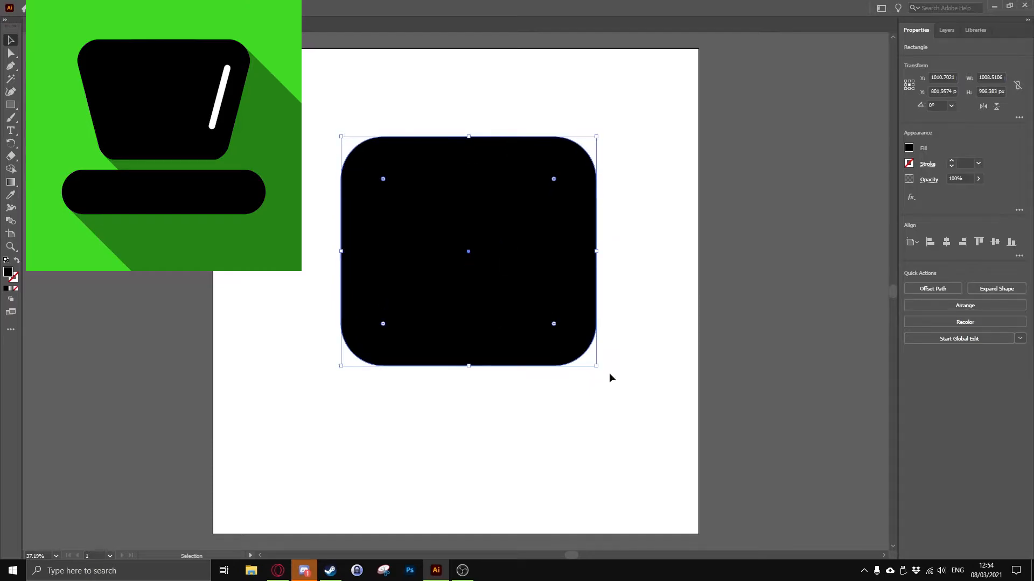
# Try to narrow the lower part of the black rounded rectangle by moving its bottom anchors
pyautogui.hotkey('ctrl', 'z')
pyautogui.press('a')
pyautogui.moveTo(377, 357); pyautogui.dragTo(383, 368)
pyautogui.hotkey('ctrl', 'z')
pyautogui.moveTo(375, 381); pyautogui.dragTo(562, 363)
pyautogui.moveTo(554, 366)
pyautogui.mouseDown()
pyautogui.moveTo(525, 382)
pyautogui.moveTo(553, 382)
pyautogui.moveTo(512, 362)
pyautogui.moveTo(553, 370)
pyautogui.mouseUp()
pyautogui.hotkey('ctrl', 'z')
# Open the Character panel and dock it beneath the Properties panel
pyautogui.hotkey('ctrl', 't')
pyautogui.moveTo(430, 76); pyautogui.dragTo(898, 237)
pyautogui.moveTo(794, 30)
pyautogui.mouseDown()
pyautogui.moveTo(780, 89)
pyautogui.moveTo(805, 23)
pyautogui.mouseUp()
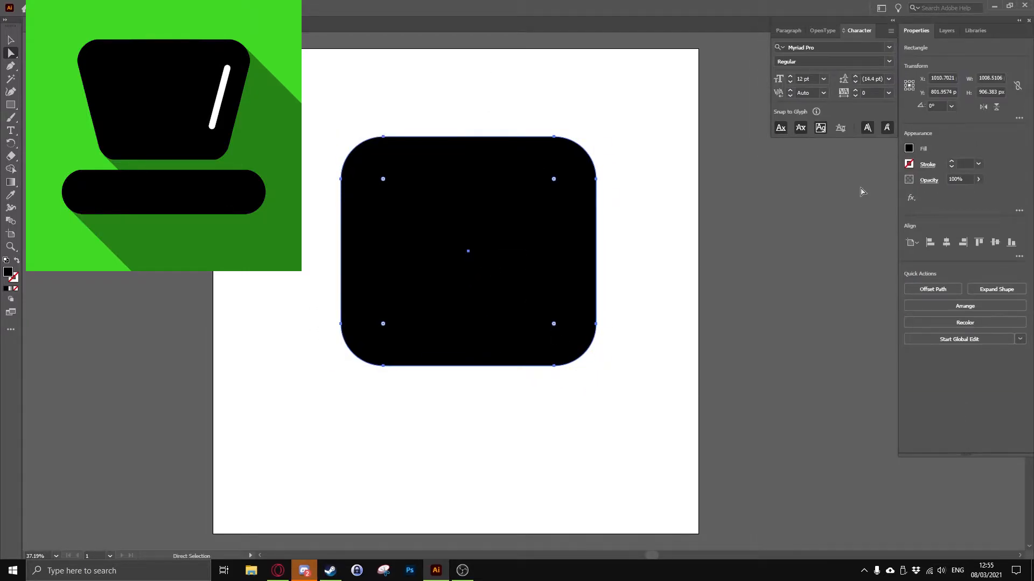
pyautogui.moveTo(882, 32); pyautogui.dragTo(971, 455)
pyautogui.moveTo(977, 21); pyautogui.dragTo(1029, 98)
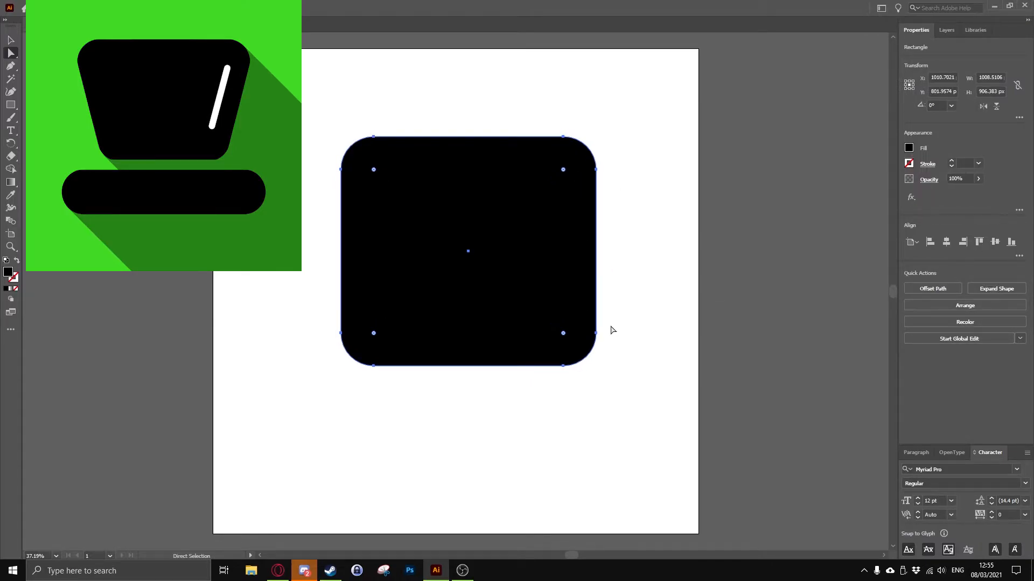
# Try to adjust the rounded rectangle's corner radius and reshape its lower anchors, undoing the changes
pyautogui.moveTo(563, 334); pyautogui.dragTo(777, 524)
pyautogui.rightClick(557, 366)
pyautogui.click(533, 375)
pyautogui.click(557, 366)
pyautogui.hotkey('ctrl', 'z')
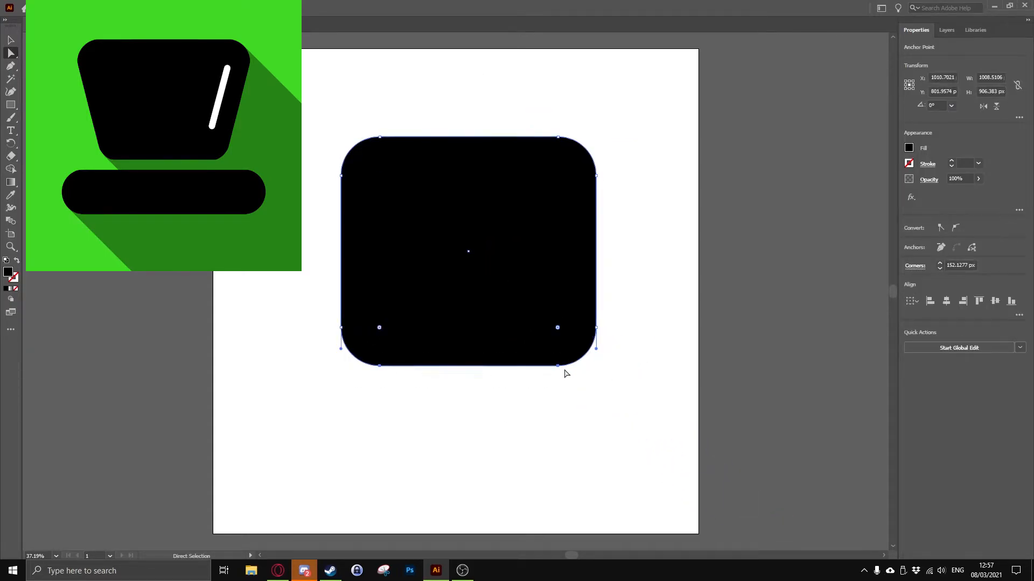
pyautogui.hotkey('ctrl', 'z')
pyautogui.moveTo(379, 367); pyautogui.dragTo(406, 58)
pyautogui.hotkey('ctrl', 'z')
pyautogui.moveTo(320, 307); pyautogui.dragTo(632, 416)
# Show the Character panel and the document rulers
pyautogui.hotkey('ctrl', 't')
pyautogui.hotkey('ctrl', 'r')
# Resize the rounded rectangle to about 1019 × 834 px and try to pull in its lower-left corner
pyautogui.moveTo(596, 366)
pyautogui.mouseDown()
pyautogui.moveTo(565, 351)
pyautogui.moveTo(599, 347)
pyautogui.mouseUp()
pyautogui.click(530, 367)
pyautogui.click(353, 335)
pyautogui.moveTo(353, 335); pyautogui.dragTo(333, 357)
pyautogui.hotkey('ctrl', 'z')
pyautogui.moveTo(353, 337)
pyautogui.mouseDown()
pyautogui.moveTo(363, 333)
pyautogui.moveTo(350, 337)
pyautogui.mouseUp()
pyautogui.moveTo(338, 309); pyautogui.dragTo(340, 306)
pyautogui.hotkey('ctrl', 'z')
pyautogui.click(344, 352)
pyautogui.keyDown('shift'); pyautogui.click(354, 344); pyautogui.keyUp('shift')
pyautogui.hotkey('ctrl', 'z')
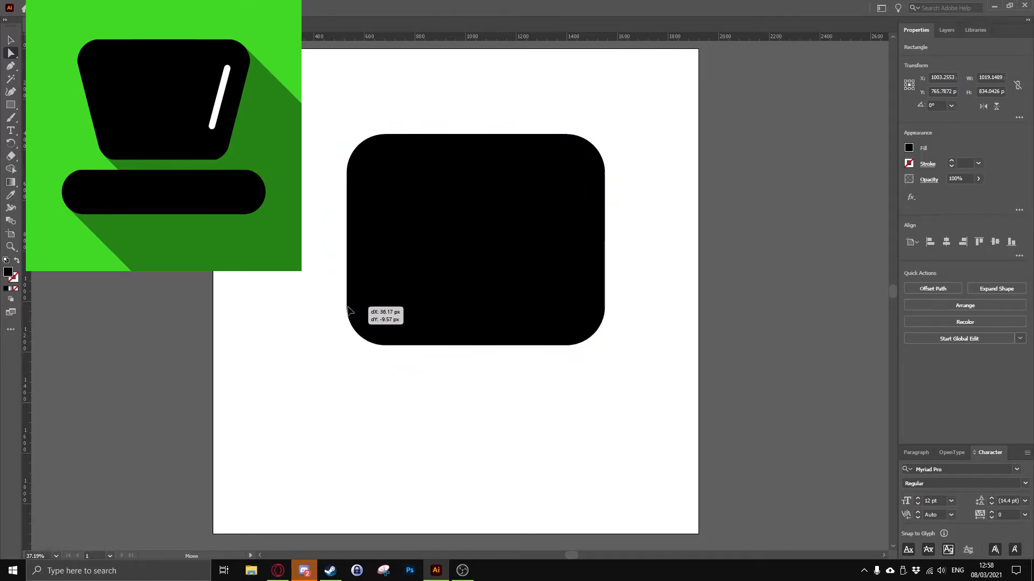
pyautogui.click(380, 349)
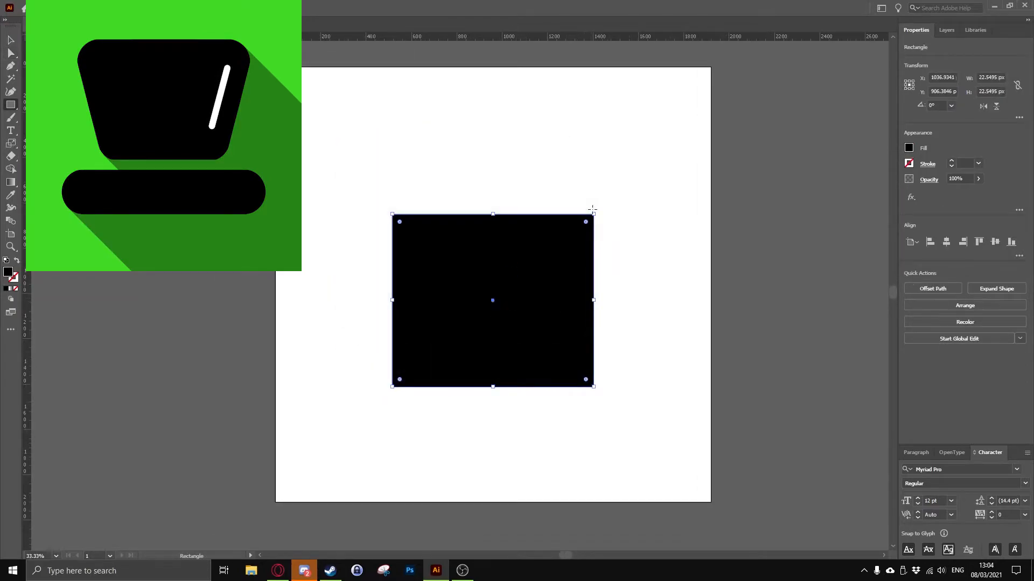
# Resize the square-cornered black rectangle to about 1201 × 1040 px in the upper part of the artboard
pyautogui.moveTo(592, 219); pyautogui.dragTo(658, 171)
pyautogui.press('v')
pyautogui.moveTo(527, 367); pyautogui.dragTo(527, 297)
pyautogui.moveTo(658, 230); pyautogui.dragTo(629, 234)
pyautogui.moveTo(493, 359); pyautogui.dragTo(492, 338)
pyautogui.moveTo(641, 336)
pyautogui.mouseDown()
pyautogui.moveTo(580, 350)
pyautogui.moveTo(348, 344)
pyautogui.moveTo(445, 358)
pyautogui.moveTo(353, 321)
pyautogui.moveTo(650, 324)
pyautogui.mouseUp()
# Scale the rectangle's two bottom anchors inward to form a trapezoid that narrows downward
pyautogui.press('d')
pyautogui.press('s')
pyautogui.hotkey('ctrl', 'z')
pyautogui.hotkey('ctrl', 'z')
pyautogui.press('a')
pyautogui.press('s')
pyautogui.moveTo(621, 373); pyautogui.dragTo(619, 371)
pyautogui.hotkey('ctrl', 'z')
pyautogui.moveTo(675, 393); pyautogui.dragTo(627, 397)
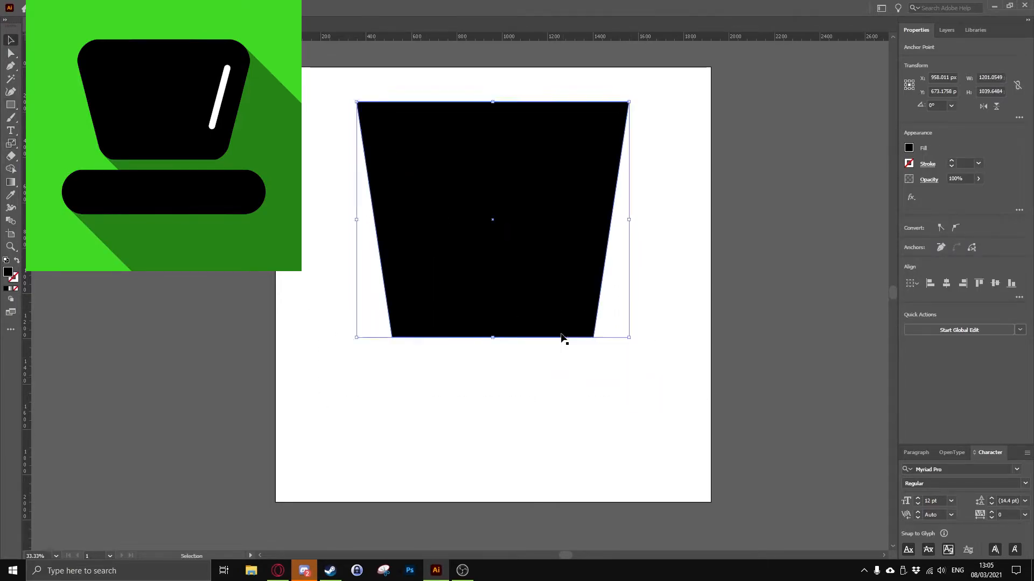
# Centre the trapezoid horizontally on the artboard, then make it shorter and slightly wider
pyautogui.press('v')
pyautogui.press('a')
pyautogui.moveTo(543, 308)
pyautogui.mouseDown()
pyautogui.moveTo(546, 286)
pyautogui.moveTo(553, 293)
pyautogui.mouseUp()
pyautogui.hotkey('ctrl', 'z')
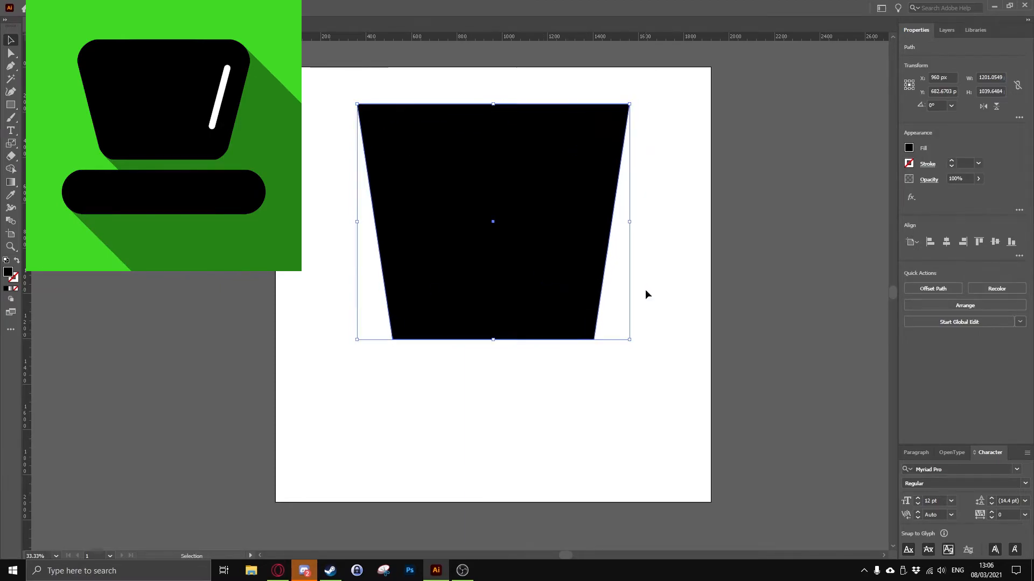
pyautogui.press('v')
pyautogui.moveTo(492, 340); pyautogui.dragTo(494, 298)
pyautogui.moveTo(629, 201); pyautogui.dragTo(647, 202)
# Round all corners of the trapezoid and shift it slightly down the artboard
pyautogui.press('a')
pyautogui.moveTo(599, 290); pyautogui.dragTo(575, 260)
pyautogui.press('v')
pyautogui.moveTo(494, 220); pyautogui.dragTo(494, 250)
# Draw a horizontal line about 1274 px long below the trapezoid and give it a black stroke
pyautogui.press('\\')
pyautogui.moveTo(349, 394); pyautogui.dragTo(637, 393)
pyautogui.click(909, 163)
pyautogui.click(819, 197)
# Set the line's stroke weight to 200 pt and move the line up closer to the trapezoid
pyautogui.click(978, 163)
pyautogui.click(994, 428)
pyautogui.write('130')
pyautogui.press('Return')
pyautogui.write('200')
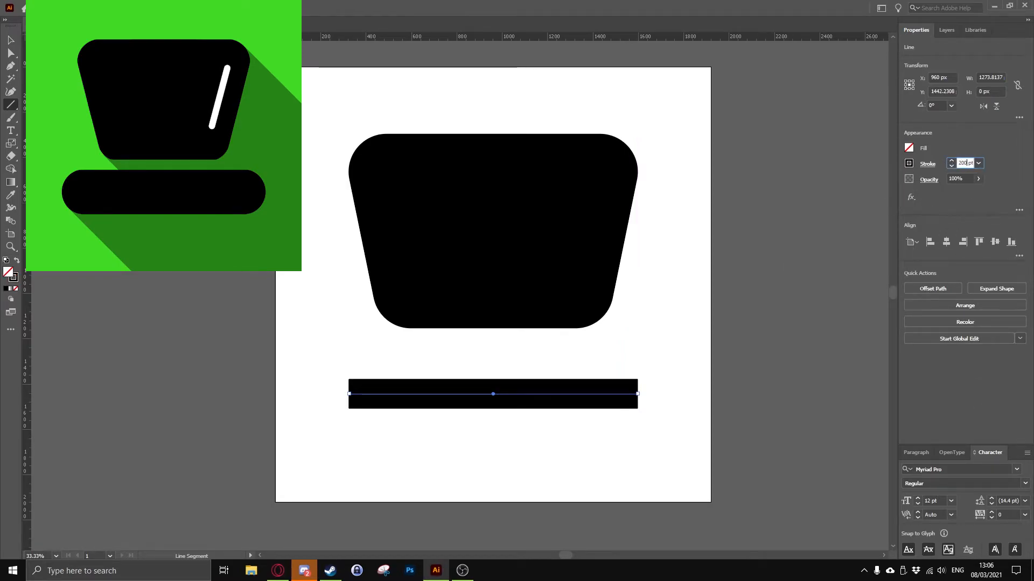
pyautogui.press('Return')
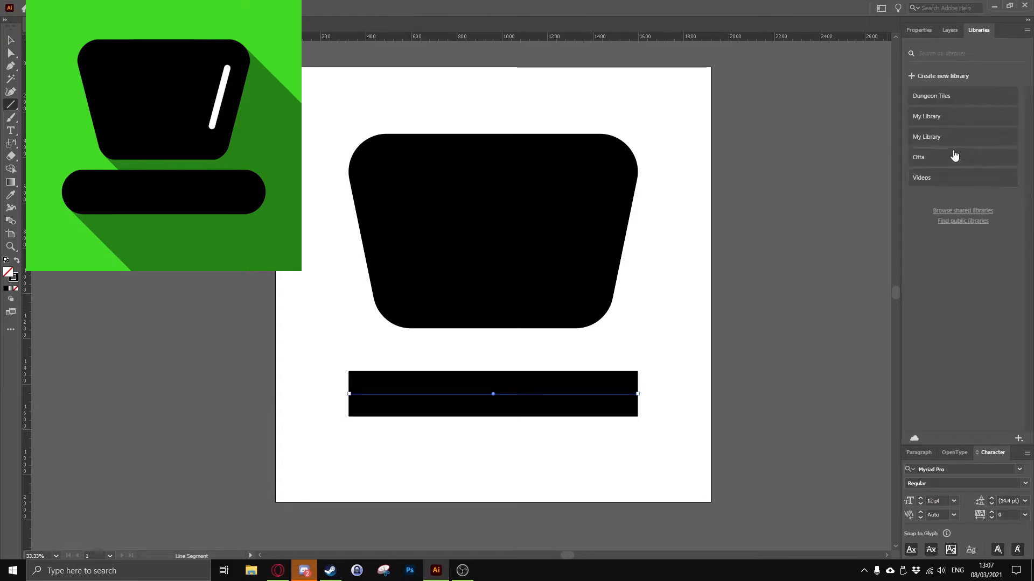
pyautogui.moveTo(504, 397); pyautogui.dragTo(638, 375)
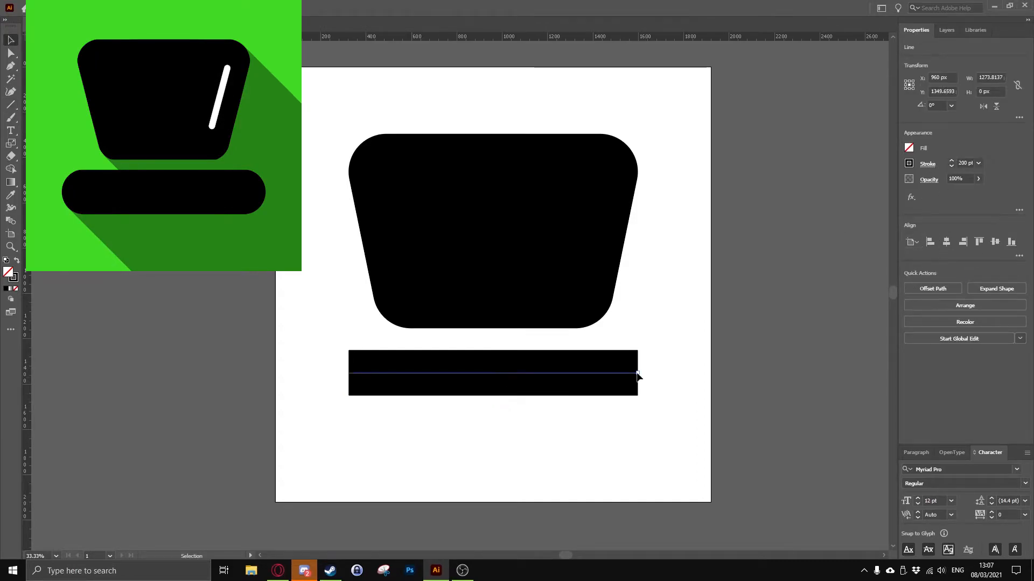
# Undock the Character panel group and close it
pyautogui.click(92, 8)
pyautogui.click(952, 453)
pyautogui.click(914, 500)
pyautogui.moveTo(972, 465); pyautogui.dragTo(787, 426)
pyautogui.click(823, 419)
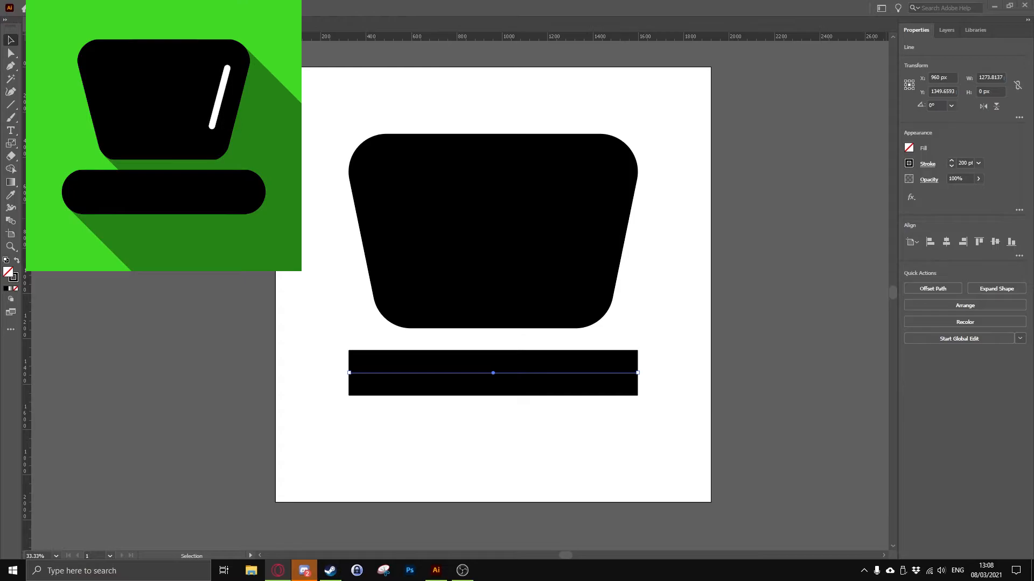
# Give the thick line's stroke round caps
pyautogui.click(909, 163)
pyautogui.click(794, 287)
pyautogui.click(809, 287)
pyautogui.click(278, 226)
pyautogui.click(909, 163)
pyautogui.hotkey('alt', 'Tab')
pyautogui.click(928, 165)
pyautogui.click(871, 193)
pyautogui.click(870, 193)
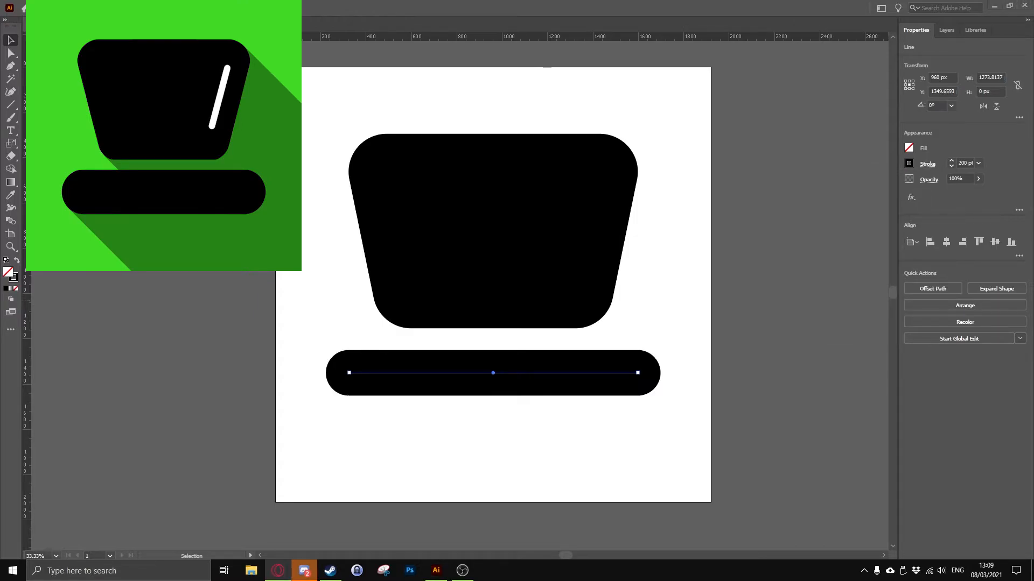
# Delete the round-capped line below the trapezoid
pyautogui.press('a')
pyautogui.moveTo(495, 375); pyautogui.dragTo(494, 375)
pyautogui.moveTo(637, 373)
pyautogui.mouseDown()
pyautogui.moveTo(598, 374)
pyautogui.moveTo(638, 374)
pyautogui.mouseUp()
pyautogui.click(544, 415)
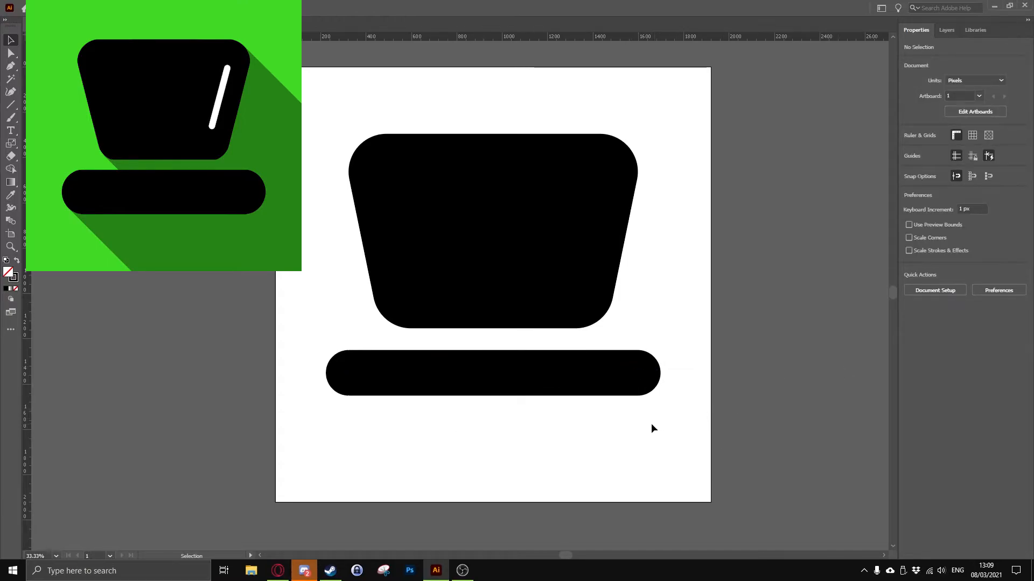
pyautogui.click(526, 372)
pyautogui.press('Delete')
# Draw a thin rectangle about 1298 px wide below the trapezoid with a black fill and no stroke
pyautogui.click(11, 183)
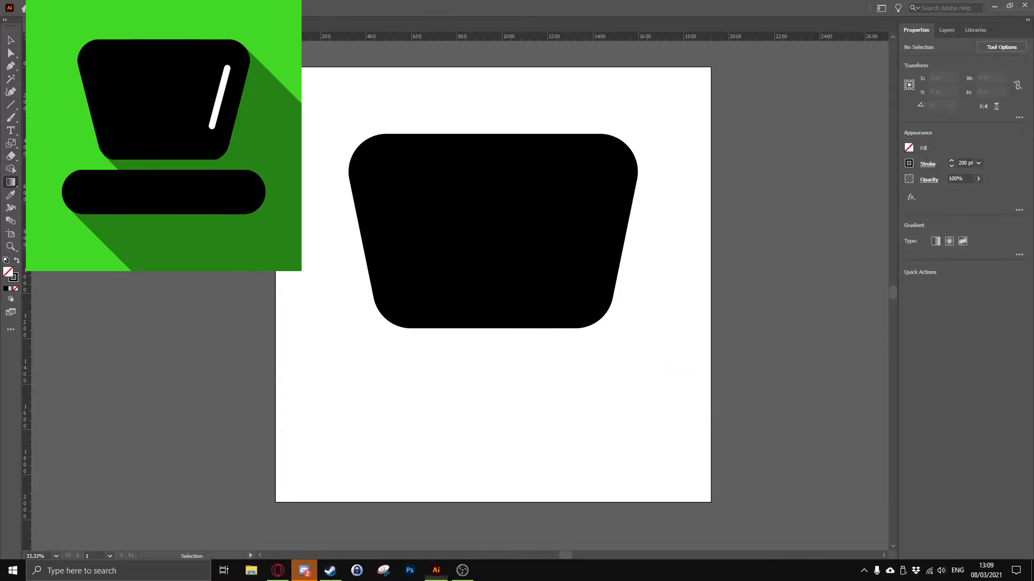
pyautogui.click(48, 104)
pyautogui.moveTo(346, 362); pyautogui.dragTo(641, 370)
pyautogui.click(909, 148)
pyautogui.click(815, 188)
pyautogui.click(908, 163)
pyautogui.click(791, 202)
# Make the rectangle below the trapezoid about 252 px tall and try to align its sides with the trapezoid
pyautogui.moveTo(494, 371); pyautogui.dragTo(489, 420)
pyautogui.moveTo(348, 388); pyautogui.dragTo(350, 389)
pyautogui.press('v')
pyautogui.moveTo(612, 392); pyautogui.dragTo(611, 390)
pyautogui.moveTo(640, 388); pyautogui.dragTo(635, 386)
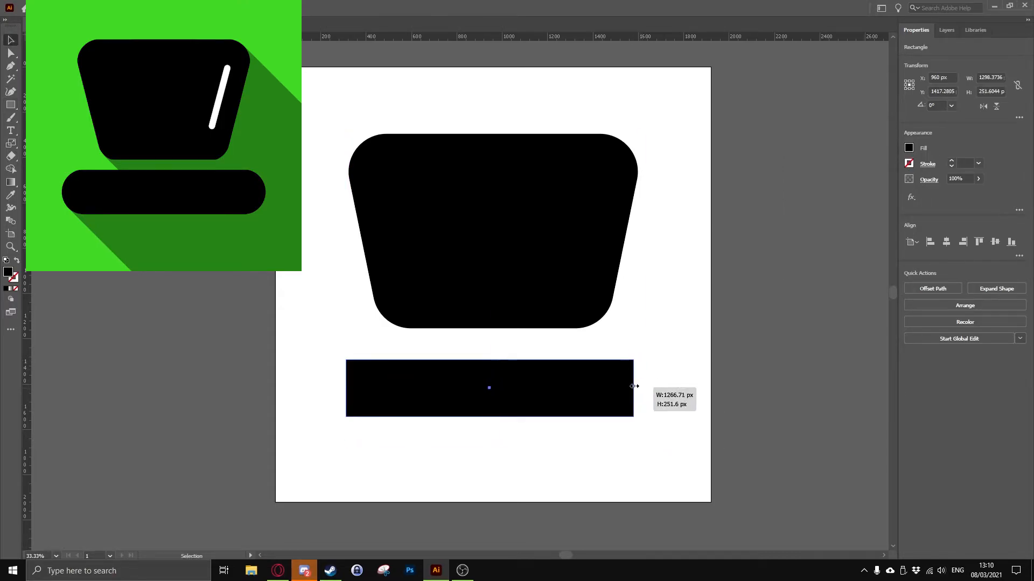
pyautogui.moveTo(349, 388)
pyautogui.mouseDown()
pyautogui.moveTo(348, 376)
pyautogui.moveTo(362, 390)
pyautogui.moveTo(349, 388)
pyautogui.mouseUp()
pyautogui.hotkey('ctrl', 'z')
# Fully round the bar's ends and widen it past both sides of the trapezoid
pyautogui.moveTo(491, 383); pyautogui.dragTo(490, 385)
pyautogui.moveTo(640, 386); pyautogui.dragTo(634, 387)
pyautogui.moveTo(346, 387); pyautogui.dragTo(350, 388)
pyautogui.moveTo(356, 366); pyautogui.dragTo(347, 387)
pyautogui.moveTo(641, 404); pyautogui.dragTo(669, 397)
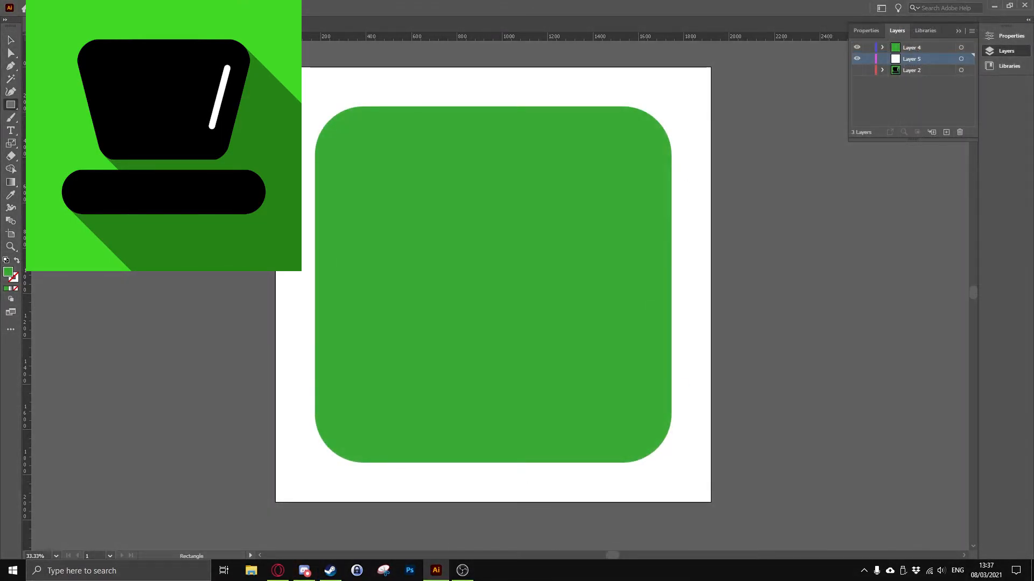
# Draw a rectangle covering the whole artboard and give it a near-black fill
pyautogui.moveTo(275, 67); pyautogui.dragTo(710, 501)
pyautogui.click(853, 150)
pyautogui.click(754, 220)
pyautogui.click(748, 219)
pyautogui.click(803, 168)
pyautogui.moveTo(822, 230); pyautogui.dragTo(821, 230)
pyautogui.click(883, 145)
# Add a new layer above the green rounded square's layer
pyautogui.click(891, 31)
pyautogui.click(912, 47)
pyautogui.click(946, 132)
pyautogui.press('v')
pyautogui.click(716, 323)
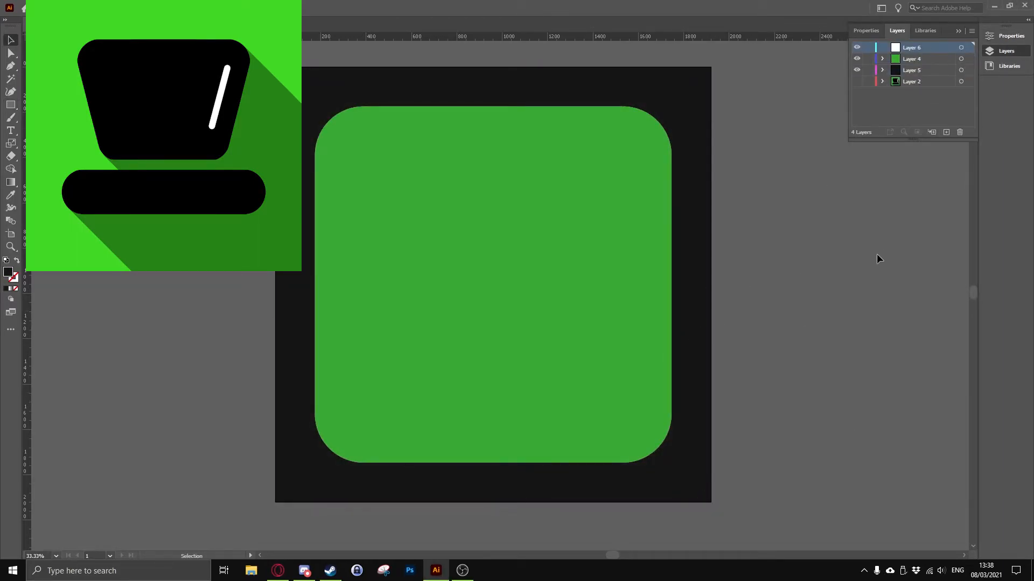
# Open the Color panel and place it beneath the Layers panel
pyautogui.click(6, 289)
pyautogui.moveTo(593, 125); pyautogui.dragTo(612, 128)
pyautogui.moveTo(595, 53); pyautogui.dragTo(938, 144)
# Draw a black rectangle on the new layer and size it to a wide block centred in the green square's upper part
pyautogui.moveTo(344, 139)
pyautogui.mouseDown()
pyautogui.moveTo(527, 310)
pyautogui.moveTo(637, 431)
pyautogui.mouseUp()
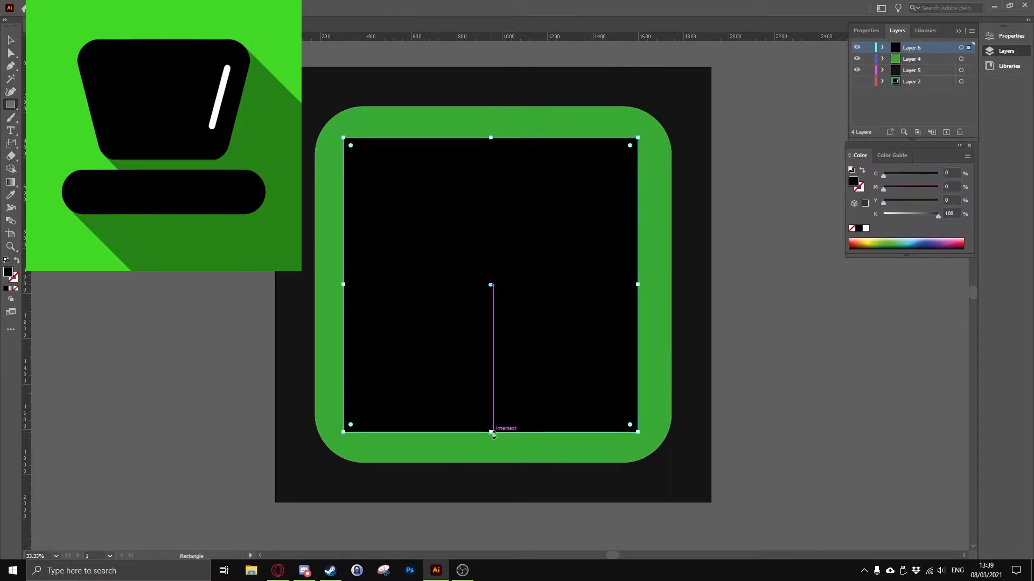
pyautogui.press('v')
pyautogui.moveTo(492, 433); pyautogui.dragTo(493, 325)
pyautogui.moveTo(639, 235); pyautogui.dragTo(616, 243)
pyautogui.moveTo(509, 211); pyautogui.dragTo(524, 198)
pyautogui.moveTo(492, 323); pyautogui.dragTo(491, 319)
pyautogui.hotkey('ctrl', 'z')
pyautogui.moveTo(630, 228); pyautogui.dragTo(619, 229)
pyautogui.moveTo(493, 322); pyautogui.dragTo(493, 332)
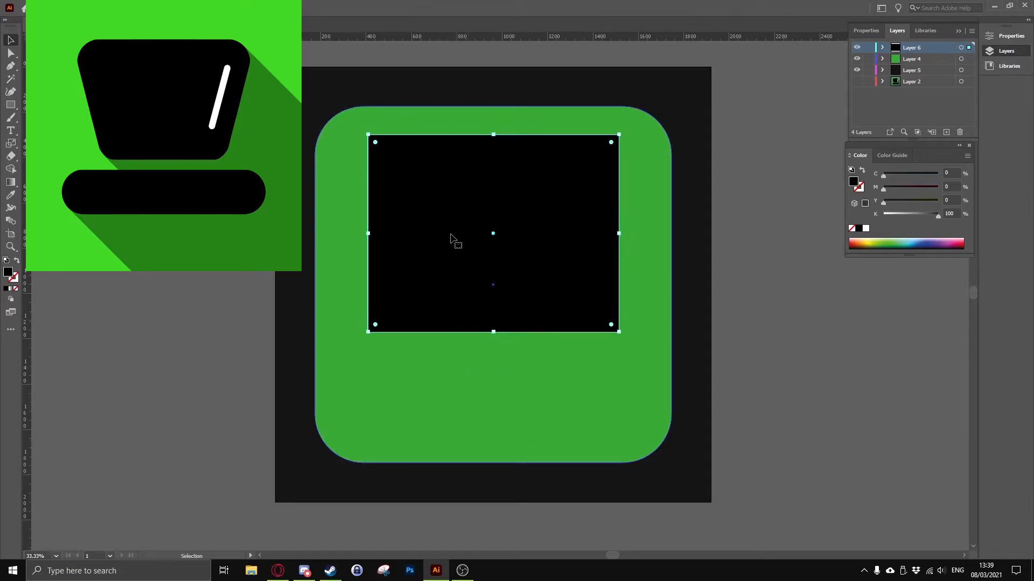
# Try to move the black rectangle's lower-left corner inward
pyautogui.click(355, 367)
pyautogui.moveTo(368, 332); pyautogui.dragTo(398, 332)
pyautogui.hotkey('ctrl', 'z')
# Lock the green square's layer and the background layer, and make the top layer active
pyautogui.click(936, 59)
pyautogui.click(869, 59)
pyautogui.click(868, 70)
pyautogui.click(927, 48)
# Scale the black rectangle's bottom anchors inward to form a trapezoid and round its corners
pyautogui.moveTo(351, 309); pyautogui.dragTo(634, 346)
pyautogui.press('s')
pyautogui.moveTo(634, 346); pyautogui.dragTo(563, 295)
pyautogui.press('v')
pyautogui.press('a')
pyautogui.press('v')
pyautogui.click(600, 444)
# Draw a centred black bar with fully rounded ends below the trapezoid, and select the trapezoid
pyautogui.moveTo(347, 348); pyautogui.dragTo(635, 402)
pyautogui.press('v')
pyautogui.moveTo(551, 384); pyautogui.dragTo(553, 385)
pyautogui.moveTo(629, 397); pyautogui.dragTo(608, 378)
pyautogui.click(642, 429)
pyautogui.click(595, 321)
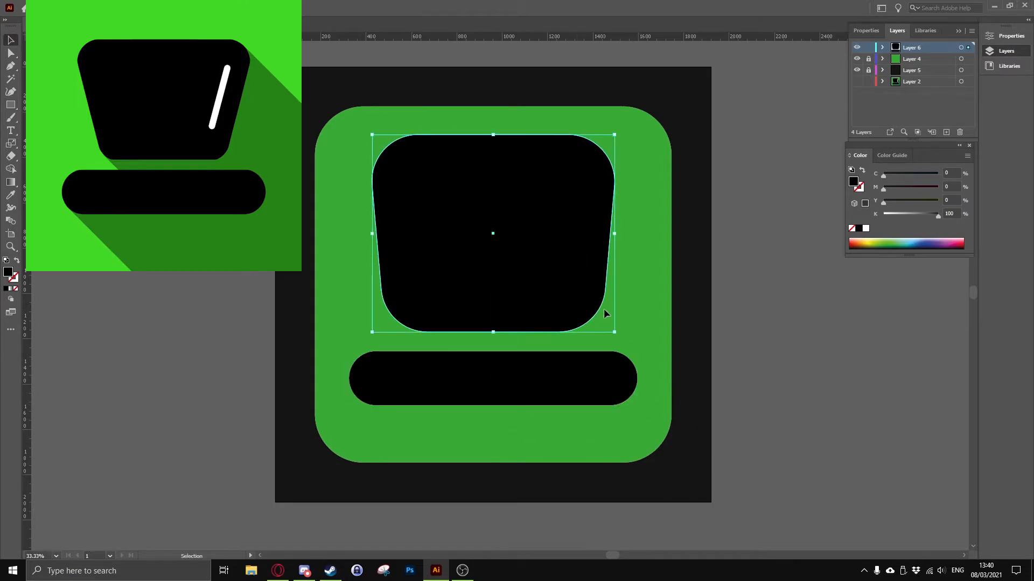
pyautogui.press('a')
pyautogui.moveTo(350, 338); pyautogui.dragTo(635, 277)
pyautogui.press('s')
pyautogui.moveTo(639, 313); pyautogui.dragTo(494, 305)
pyautogui.hotkey('ctrl', 'z')
pyautogui.hotkey('ctrl', 'z')
pyautogui.hotkey('ctrl', 'z')
pyautogui.hotkey('ctrl', 'z')
pyautogui.hotkey('ctrl', 'z')
pyautogui.hotkey('ctrl', 'z')
# Adjust the black trapezoid's rounded shape and stretch its bottom edge downward
pyautogui.press('a')
pyautogui.press('s')
pyautogui.press('v')
pyautogui.moveTo(571, 296); pyautogui.dragTo(545, 261)
pyautogui.press('a')
pyautogui.moveTo(570, 295); pyautogui.dragTo(537, 277)
pyautogui.press('v')
pyautogui.click(557, 371)
pyautogui.press('a')
pyautogui.press('v')
pyautogui.click(575, 244)
pyautogui.moveTo(493, 304); pyautogui.dragTo(493, 328)
# Redraw the centred black bar below the trapezoid, fully round its ends, and widen it almost to the green square's edges
pyautogui.click(502, 380)
pyautogui.press('m')
pyautogui.moveTo(494, 377); pyautogui.dragTo(617, 402)
pyautogui.press('v')
pyautogui.moveTo(518, 388); pyautogui.dragTo(518, 384)
pyautogui.moveTo(370, 373); pyautogui.dragTo(338, 373)
pyautogui.moveTo(492, 397); pyautogui.dragTo(492, 410)
pyautogui.moveTo(338, 379); pyautogui.dragTo(348, 379)
pyautogui.moveTo(358, 358); pyautogui.dragTo(387, 391)
pyautogui.moveTo(639, 379); pyautogui.dragTo(655, 379)
pyautogui.moveTo(560, 382); pyautogui.dragTo(574, 389)
# Adjust the trapezoid's height and position so a gap remains above the bar
pyautogui.click(517, 302)
pyautogui.moveTo(360, 231)
pyautogui.mouseDown()
pyautogui.moveTo(386, 233)
pyautogui.moveTo(359, 232)
pyautogui.mouseUp()
pyautogui.click(732, 372)
pyautogui.click(522, 304)
pyautogui.moveTo(493, 329); pyautogui.dragTo(493, 305)
pyautogui.moveTo(472, 265); pyautogui.dragTo(473, 274)
pyautogui.moveTo(493, 314); pyautogui.dragTo(493, 335)
pyautogui.moveTo(491, 308); pyautogui.dragTo(491, 304)
pyautogui.click(742, 333)
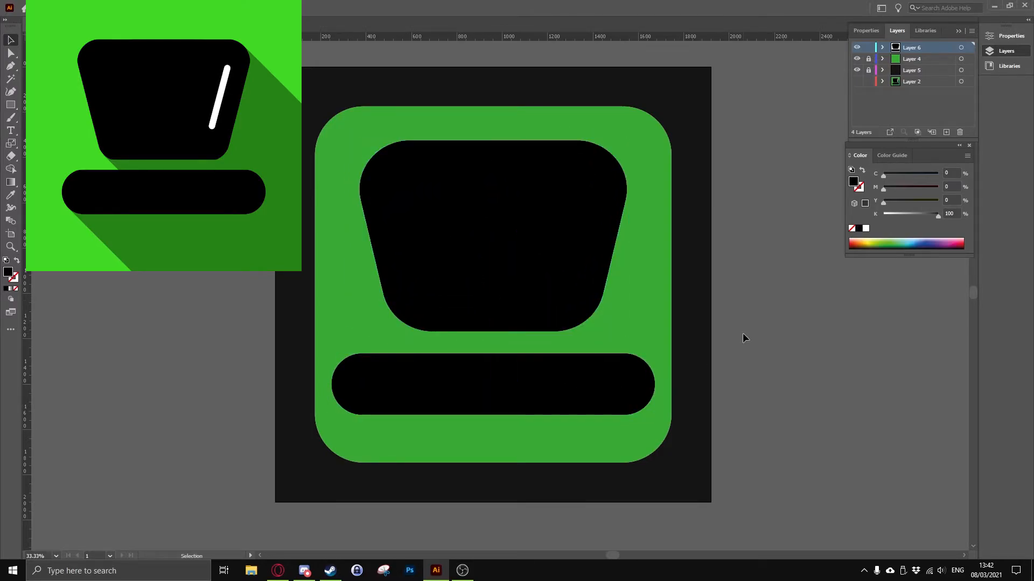
# Delete the black trapezoid above the bar
pyautogui.hotkey('ctrl', 'y')
pyautogui.hotkey('ctrl', 'y')
pyautogui.click(625, 396)
pyautogui.scroll(1, 503, 312)
pyautogui.click(534, 234)
pyautogui.scroll(-2, 535, 233)
pyautogui.press('Delete')
# Draw a black rectangle above the bar and adjust its height and position so it is centred on the green square
pyautogui.scroll(1, 534, 233)
pyautogui.press('m')
pyautogui.moveTo(358, 150)
pyautogui.mouseDown()
pyautogui.moveTo(630, 340)
pyautogui.moveTo(620, 335)
pyautogui.mouseUp()
pyautogui.press('v')
pyautogui.moveTo(535, 295); pyautogui.dragTo(539, 245)
pyautogui.moveTo(493, 100); pyautogui.dragTo(494, 133)
pyautogui.moveTo(494, 363); pyautogui.dragTo(500, 340)
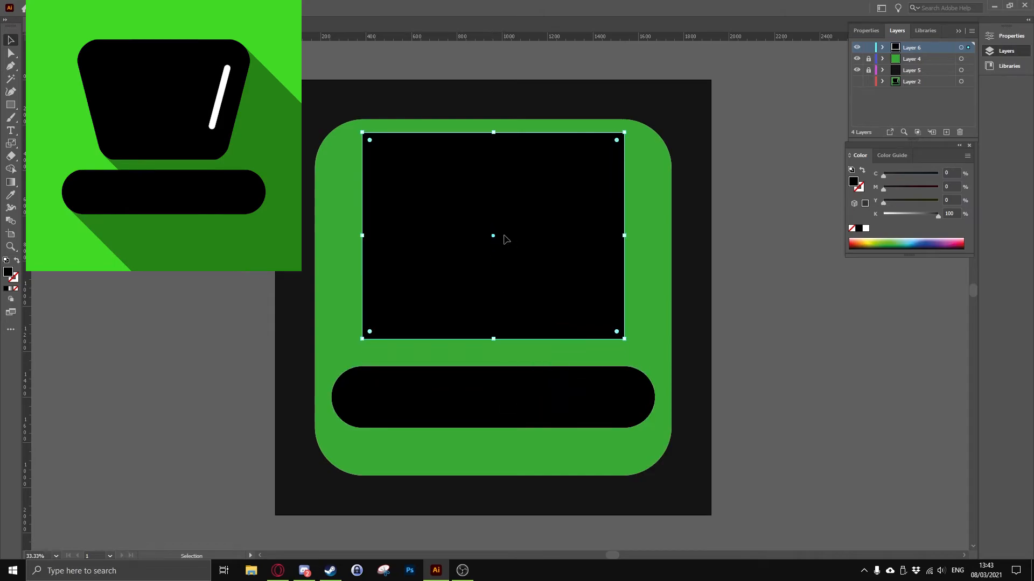
# Move the black rectangle and the bar slightly lower on the green square
pyautogui.moveTo(504, 233); pyautogui.dragTo(504, 247)
pyautogui.moveTo(506, 388); pyautogui.dragTo(506, 404)
pyautogui.moveTo(530, 277); pyautogui.dragTo(529, 281)
# Scale the black rectangle's bottom anchors inward and round its corners to form a trapezoid just above the bar
pyautogui.moveTo(625, 253); pyautogui.dragTo(615, 253)
pyautogui.press('s')
pyautogui.moveTo(652, 351); pyautogui.dragTo(556, 313)
pyautogui.moveTo(610, 253); pyautogui.dragTo(624, 253)
pyautogui.moveTo(593, 265)
pyautogui.mouseDown()
pyautogui.moveTo(588, 283)
pyautogui.moveTo(594, 275)
pyautogui.mouseUp()
pyautogui.click(636, 312)
pyautogui.moveTo(549, 335)
pyautogui.mouseDown()
pyautogui.moveTo(531, 323)
pyautogui.moveTo(535, 339)
pyautogui.moveTo(549, 322)
pyautogui.mouseUp()
pyautogui.click(702, 319)
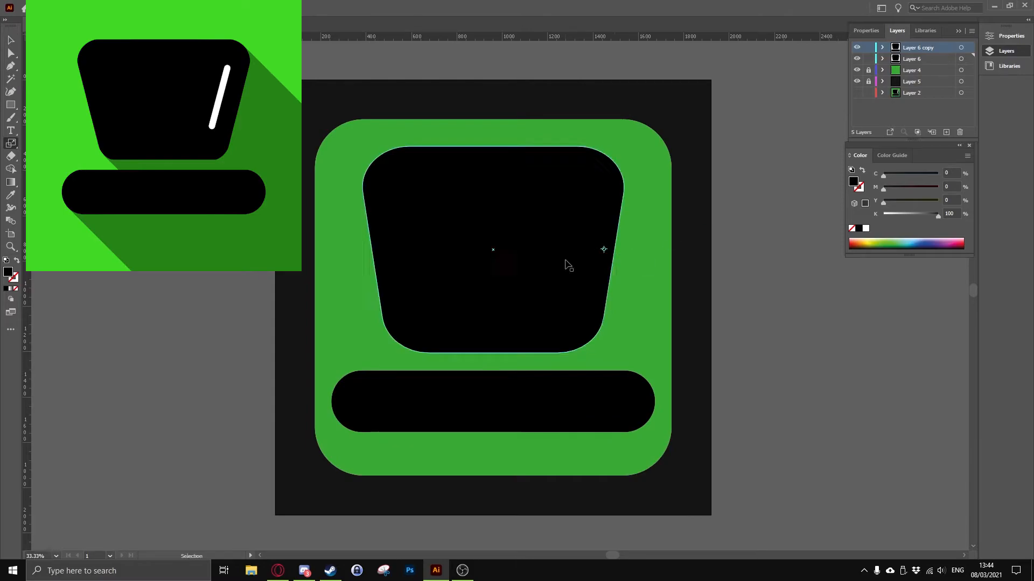
pyautogui.press('a')
pyautogui.moveTo(322, 127); pyautogui.dragTo(682, 421)
pyautogui.click(856, 59)
pyautogui.press('s')
pyautogui.moveTo(629, 342)
pyautogui.mouseDown()
pyautogui.moveTo(669, 343)
pyautogui.moveTo(658, 380)
pyautogui.moveTo(632, 362)
pyautogui.moveTo(641, 355)
pyautogui.mouseUp()
pyautogui.hotkey('ctrl', 'z')
# Fill the trapezoid and the bar on the Layer 6 copy layer with white
pyautogui.press('v')
pyautogui.click(571, 280)
pyautogui.doubleClick(853, 182)
pyautogui.click(377, 213)
pyautogui.click(627, 217)
pyautogui.click(603, 413)
pyautogui.click(866, 228)
pyautogui.click(780, 215)
# Show the original black hat layer and try to place the white copy's layer beneath it
pyautogui.click(857, 58)
pyautogui.moveTo(931, 48); pyautogui.dragTo(933, 64)
pyautogui.doubleClick(896, 48)
pyautogui.click(583, 330)
pyautogui.hotkey('ctrl', 'z')
pyautogui.hotkey('ctrl', 'z')
pyautogui.hotkey('ctrl', 'z')
pyautogui.hotkey('ctrl', 'z')
pyautogui.hotkey('ctrl', 'z')
pyautogui.hotkey('ctrl', 'z')
pyautogui.hotkey('ctrl', 'z')
# Try to paste a copy of the hat shapes into a new layer
pyautogui.moveTo(543, 197); pyautogui.dragTo(543, 197)
pyautogui.click(930, 59)
pyautogui.click(946, 132)
pyautogui.hotkey('ctrl', 'v')
pyautogui.moveTo(579, 241); pyautogui.dragTo(572, 241)
pyautogui.hotkey('ctrl', 'z')
# Paste the hat shapes into a new layer beneath the black hat and fill them with white as an outline
pyautogui.hotkey('ctrl', 'z')
pyautogui.hotkey('ctrl', 'z')
pyautogui.click(946, 132)
pyautogui.hotkey('ctrl', 'v')
pyautogui.moveTo(593, 377); pyautogui.dragTo(609, 297)
pyautogui.hotkey('ctrl', 'z')
pyautogui.press('s')
pyautogui.click(866, 228)
pyautogui.press('v')
pyautogui.click(560, 405)
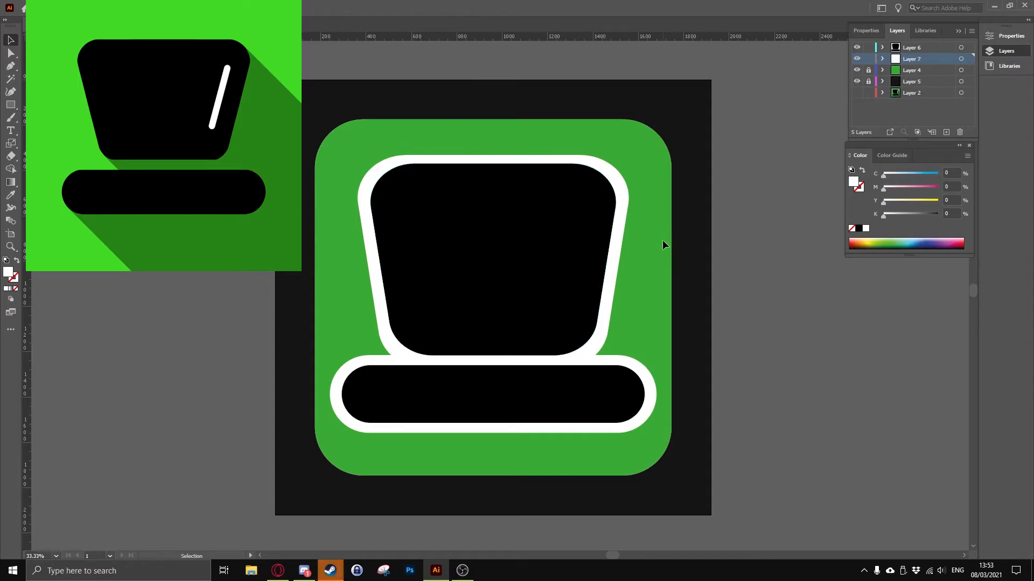
# Extend the white trapezoid's top edge upward to even out the border around the black trapezoid
pyautogui.click(495, 157)
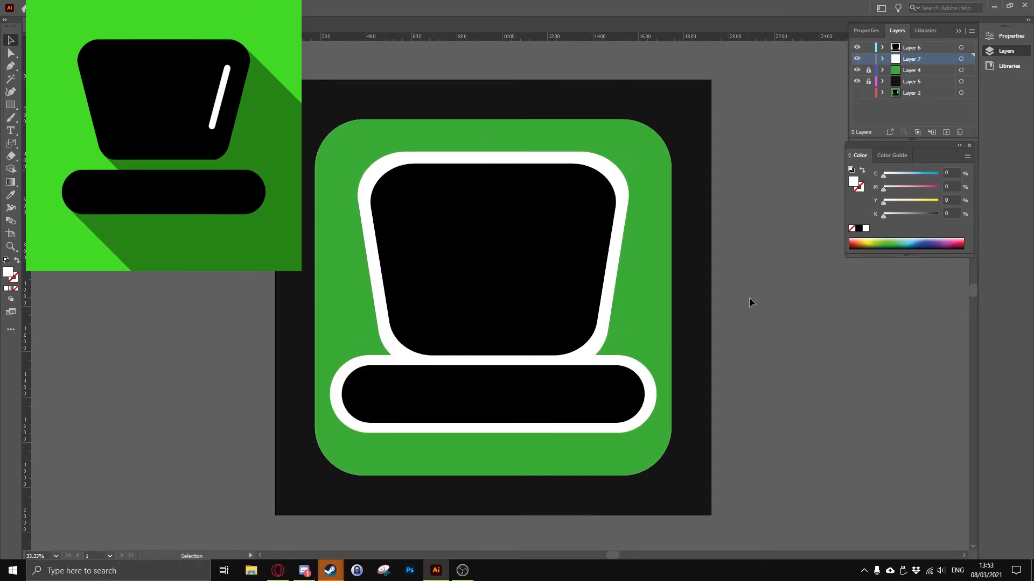
pyautogui.doubleClick(590, 345)
pyautogui.moveTo(604, 333); pyautogui.dragTo(605, 348)
pyautogui.hotkey('ctrl', 'z')
pyautogui.doubleClick(721, 325)
pyautogui.click(608, 296)
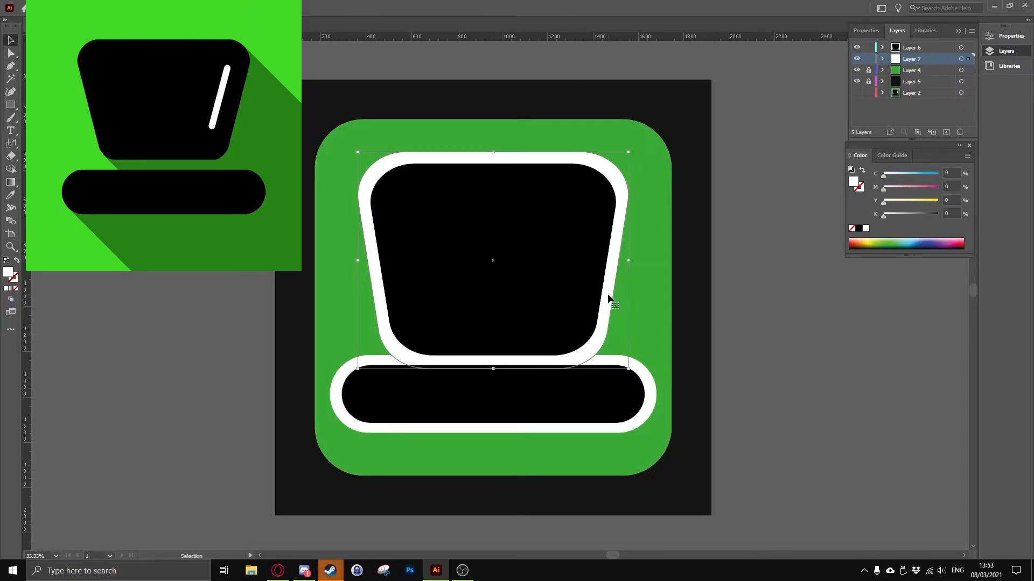
pyautogui.click(700, 330)
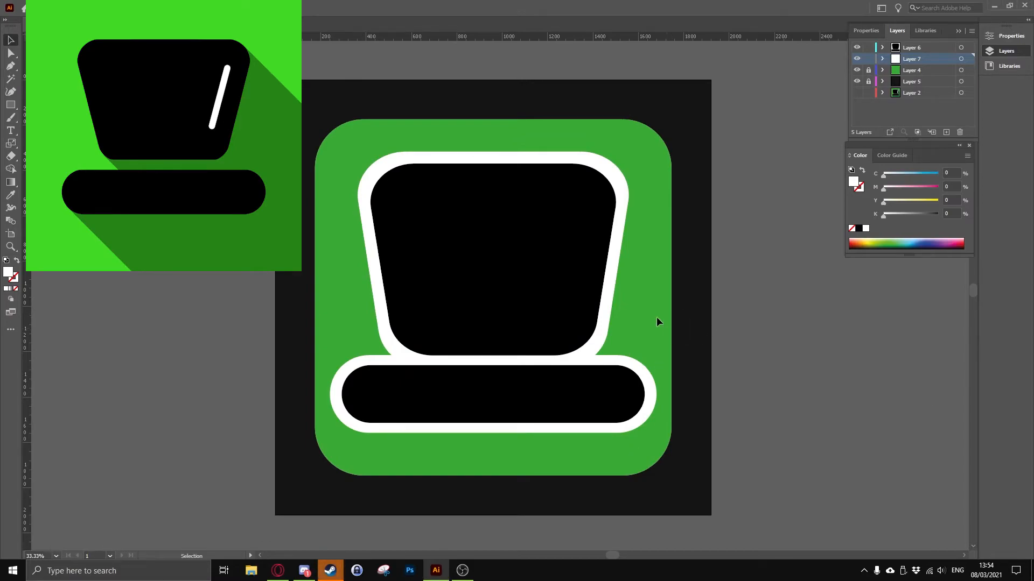
# Increase the white bar's height and fine-tune the white trapezoid to even out the outline
pyautogui.moveTo(493, 432); pyautogui.dragTo(490, 437)
pyautogui.click(619, 328)
pyautogui.moveTo(632, 264); pyautogui.dragTo(631, 265)
pyautogui.click(708, 285)
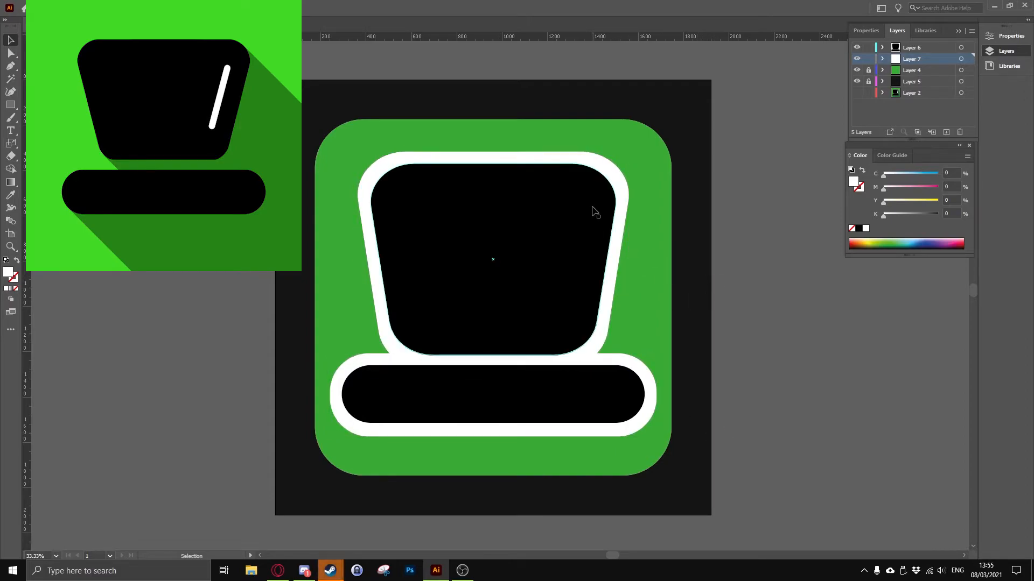
pyautogui.click(723, 236)
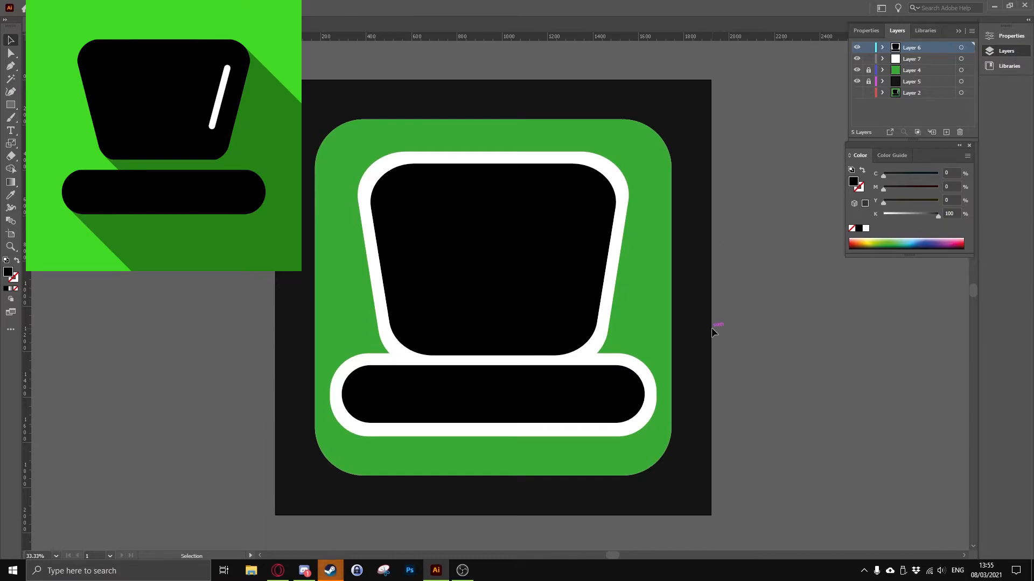
# Scale the black and white hat shapes down together and move them to the middle of the green square
pyautogui.hotkey('ctrl', 'z')
pyautogui.press('s')
pyautogui.press('v')
pyautogui.click(588, 307)
pyautogui.keyDown('shift'); pyautogui.click(603, 322); pyautogui.keyUp('shift')
pyautogui.keyDown('shift'); pyautogui.click(629, 382); pyautogui.keyUp('shift')
pyautogui.keyDown('shift'); pyautogui.click(647, 376); pyautogui.keyUp('shift')
pyautogui.moveTo(657, 152); pyautogui.dragTo(613, 194)
pyautogui.moveTo(548, 264); pyautogui.dragTo(573, 245)
pyautogui.click(656, 270)
# Centre the black and white hat shapes on the artboard
pyautogui.click(572, 309)
pyautogui.keyDown('shift'); pyautogui.click(587, 323); pyautogui.keyUp('shift')
pyautogui.keyDown('shift'); pyautogui.click(618, 370); pyautogui.keyUp('shift')
pyautogui.keyDown('shift'); pyautogui.click(626, 377); pyautogui.keyUp('shift')
pyautogui.click(866, 31)
pyautogui.click(942, 243)
pyautogui.hotkey('ctrl', 'z')
pyautogui.click(780, 319)
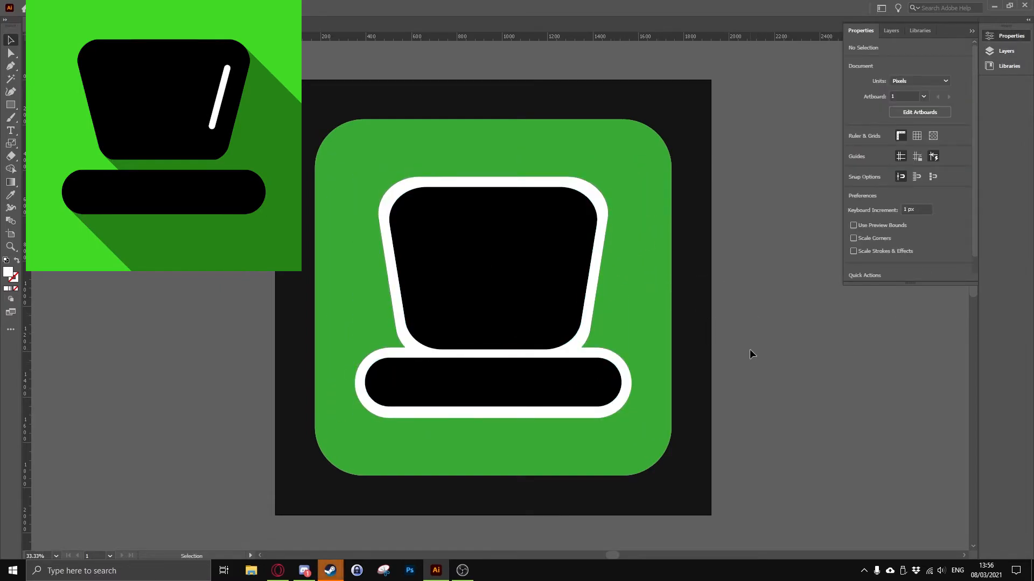
# Duplicate the white hat layer and fill the copied hat shapes with black
pyautogui.click(587, 326)
pyautogui.keyDown('shift'); pyautogui.click(625, 381); pyautogui.keyUp('shift')
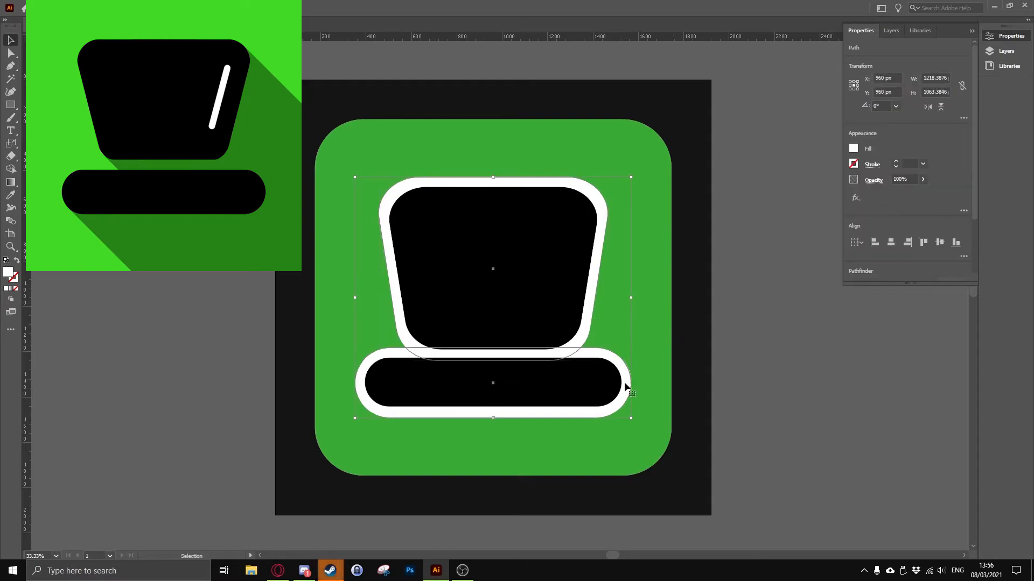
pyautogui.click(891, 31)
pyautogui.moveTo(918, 60); pyautogui.dragTo(946, 133)
pyautogui.moveTo(918, 59); pyautogui.dragTo(946, 132)
pyautogui.click(909, 81)
pyautogui.click(901, 72)
pyautogui.hotkey('ctrl', 'z')
pyautogui.click(859, 228)
# Duplicate the black hat copy's layer and move the new hat diagonally down and right, off the artboard
pyautogui.moveTo(918, 60); pyautogui.dragTo(946, 133)
pyautogui.moveTo(569, 295); pyautogui.dragTo(577, 305)
pyautogui.hotkey('ctrl', 'z')
pyautogui.click(961, 59)
pyautogui.moveTo(493, 273); pyautogui.dragTo(874, 546)
pyautogui.scroll(-2, 548, 386)
pyautogui.scroll(1, 548, 386)
# Try to blend the black hat on the artboard with the offset black hat using the Blend tool
pyautogui.click(960, 70)
pyautogui.keyDown('shift'); pyautogui.click(960, 59); pyautogui.keyUp('shift')
pyautogui.click(11, 221)
pyautogui.click(961, 71)
pyautogui.click(451, 433)
pyautogui.hotkey('ctrl', 'z')
# Undo the last layer reordering and make Layer 7 copy the active layer
pyautogui.click(920, 59)
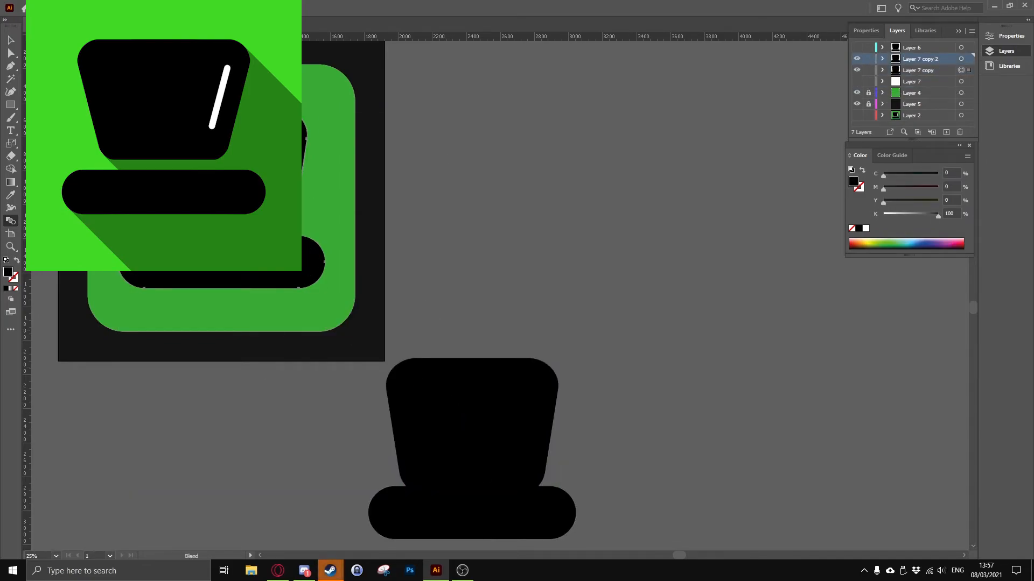
pyautogui.hotkey('alt', 'Tab')
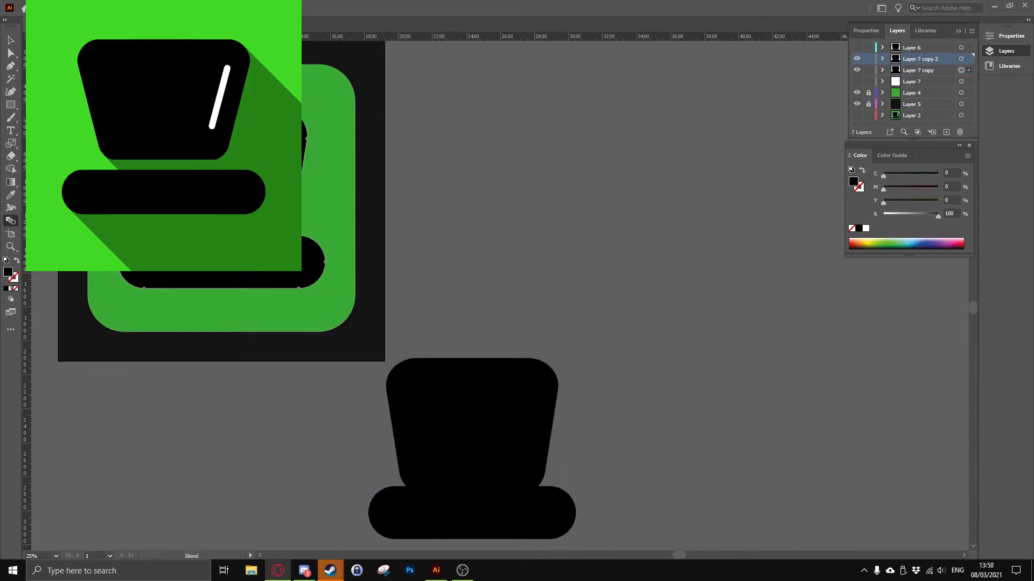
pyautogui.hotkey('alt', 'Tab')
pyautogui.hotkey('ctrl', 'z')
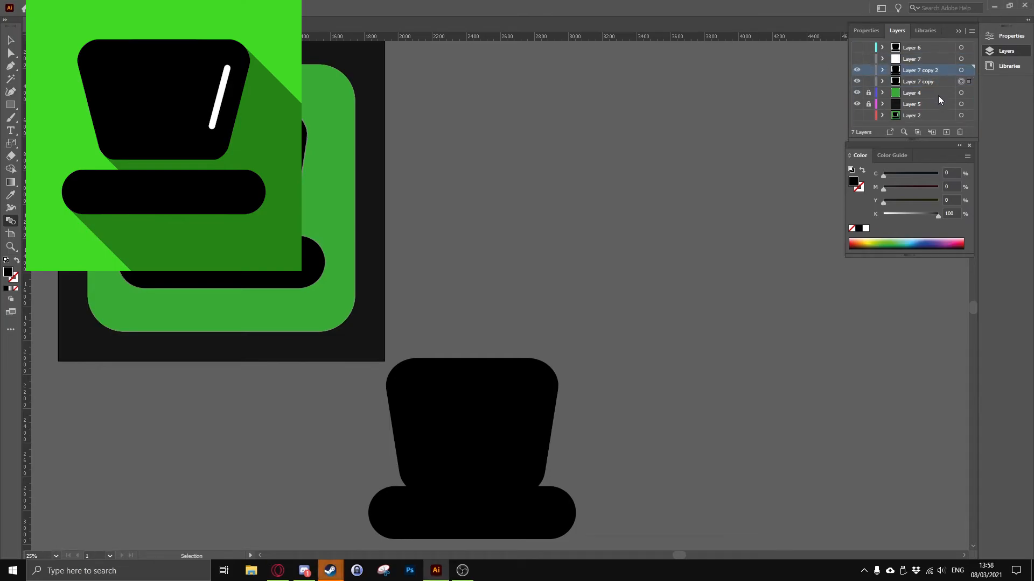
pyautogui.hotkey('alt', 'Tab')
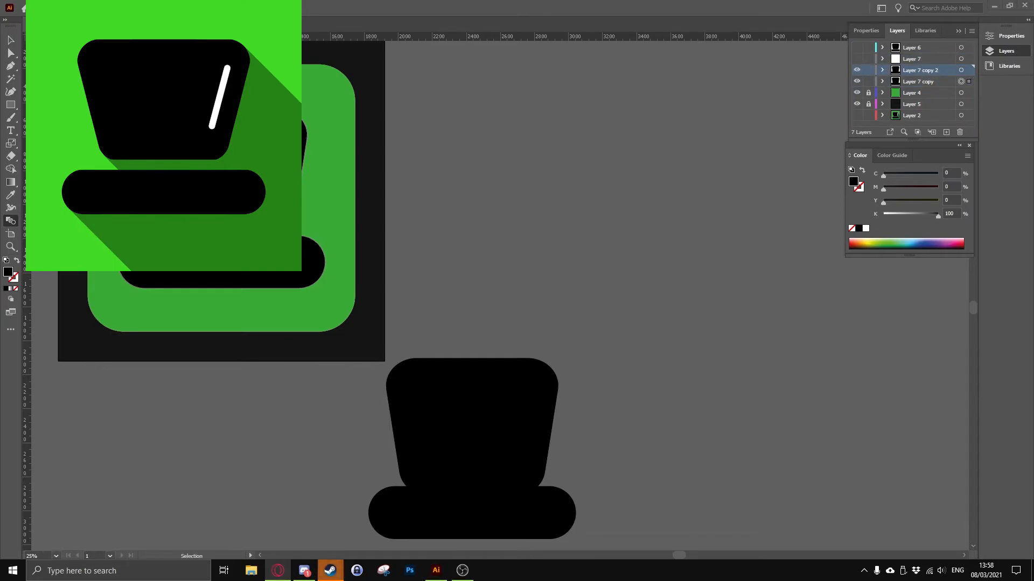
pyautogui.click(477, 418)
pyautogui.click(919, 82)
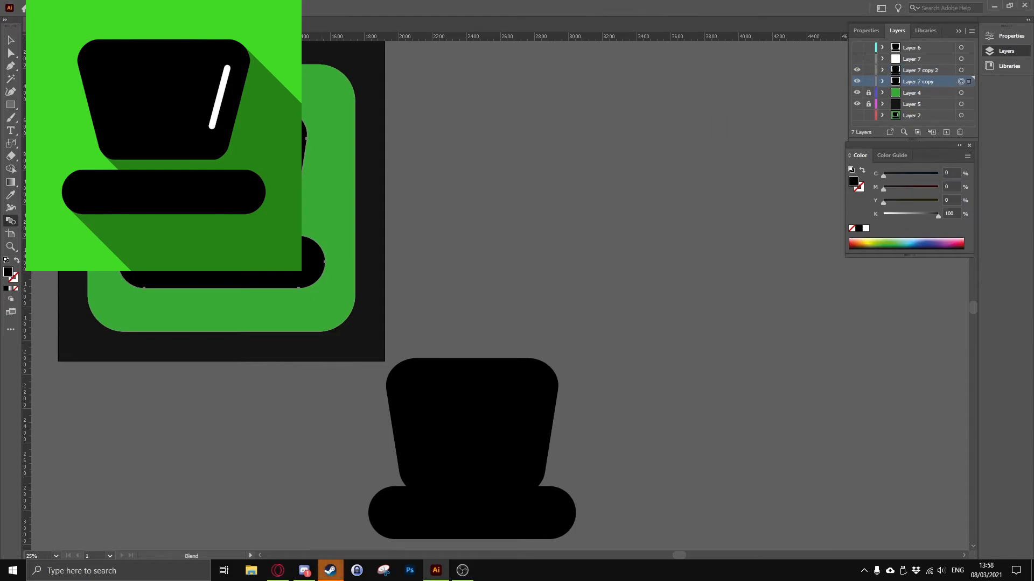
# Try to blend the hat on the artboard with the crown of the offset black hat
pyautogui.click(318, 269)
pyautogui.click(457, 414)
pyautogui.hotkey('ctrl', 'z')
pyautogui.click(456, 413)
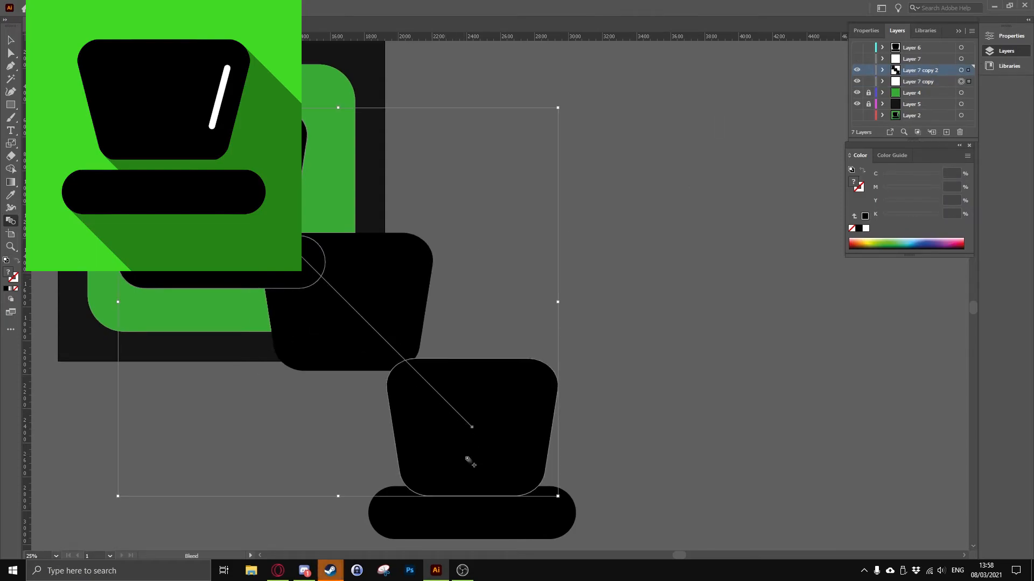
pyautogui.hotkey('ctrl', 'z')
# Blend the artboard hat's crown with the offset hat's crown, using a specified blend distance of 4 px
pyautogui.moveTo(376, 355); pyautogui.dragTo(464, 369)
pyautogui.click(533, 416)
pyautogui.click(375, 206)
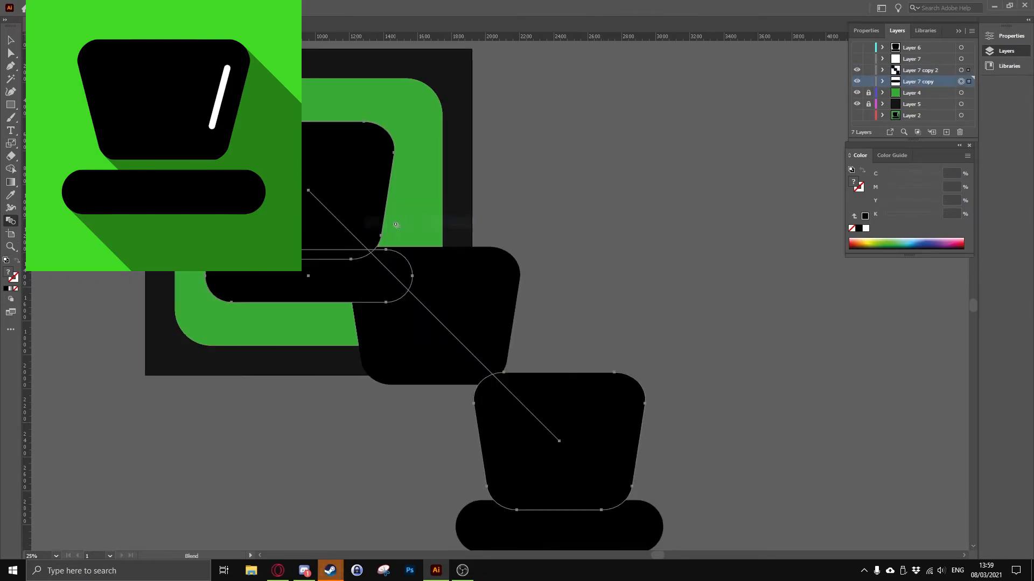
pyautogui.hotkey('alt', 'Tab')
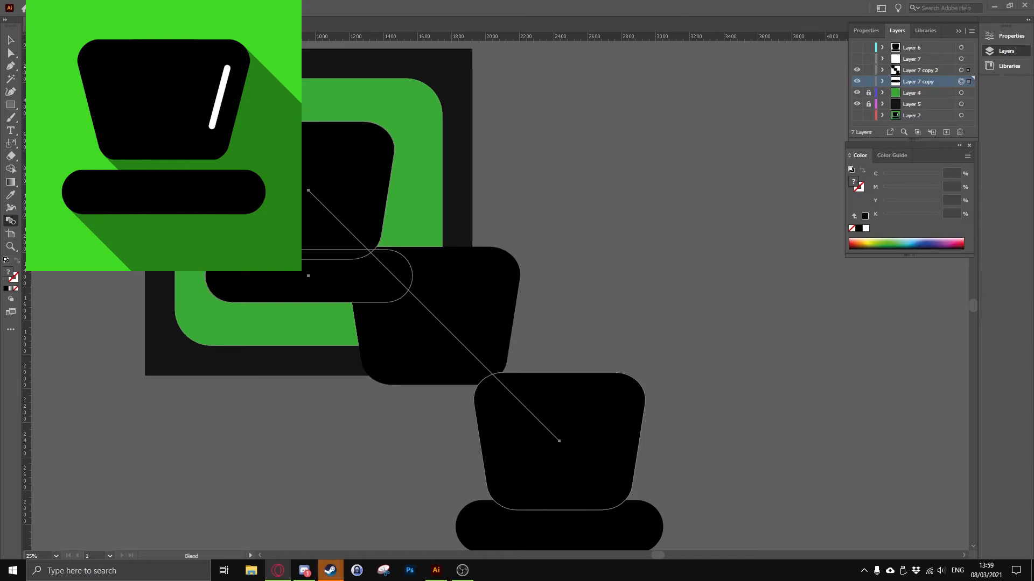
pyautogui.doubleClick(11, 221)
pyautogui.moveTo(555, 231); pyautogui.dragTo(652, 172)
pyautogui.click(607, 197)
pyautogui.click(608, 226)
pyautogui.click(624, 249)
# Blend the artboard hat's brim with the offset hat's brim at the 4 px specified distance
pyautogui.click(961, 81)
pyautogui.click(248, 296)
pyautogui.click(543, 521)
pyautogui.doubleClick(9, 222)
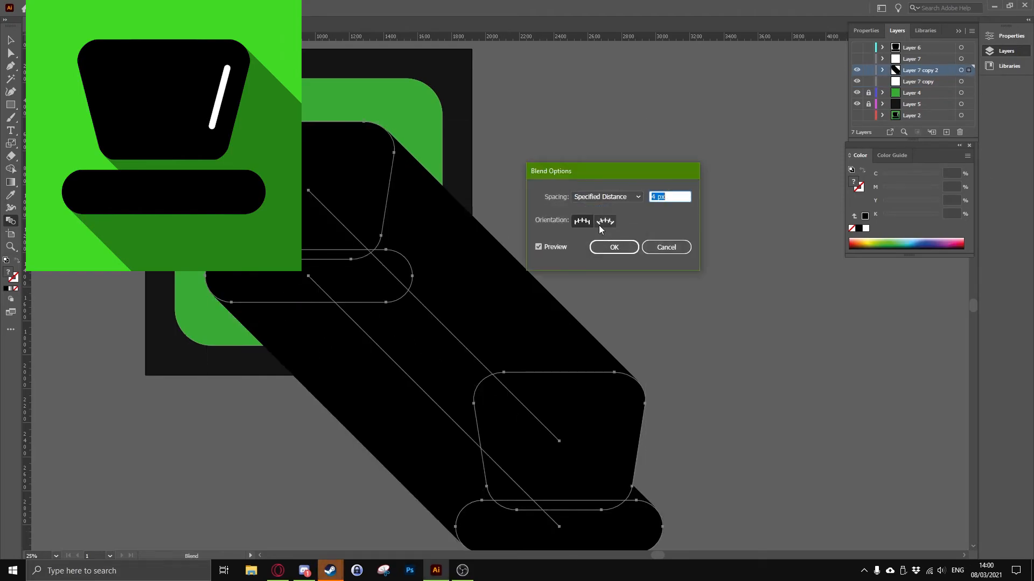
pyautogui.click(614, 247)
pyautogui.doubleClick(914, 69)
pyautogui.click(568, 331)
pyautogui.scroll(-2, 443, 242)
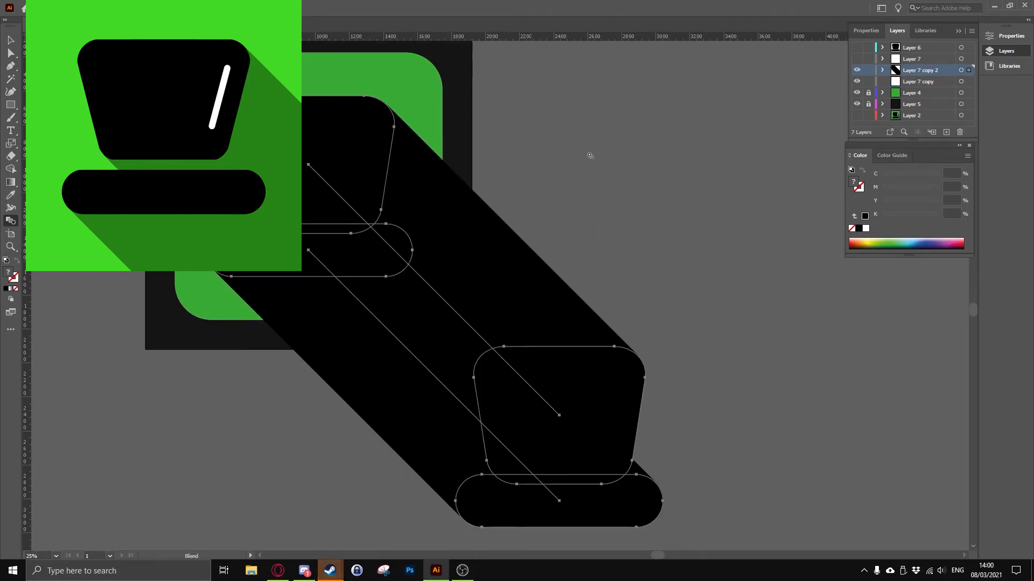
pyautogui.click(1011, 36)
pyautogui.click(1005, 51)
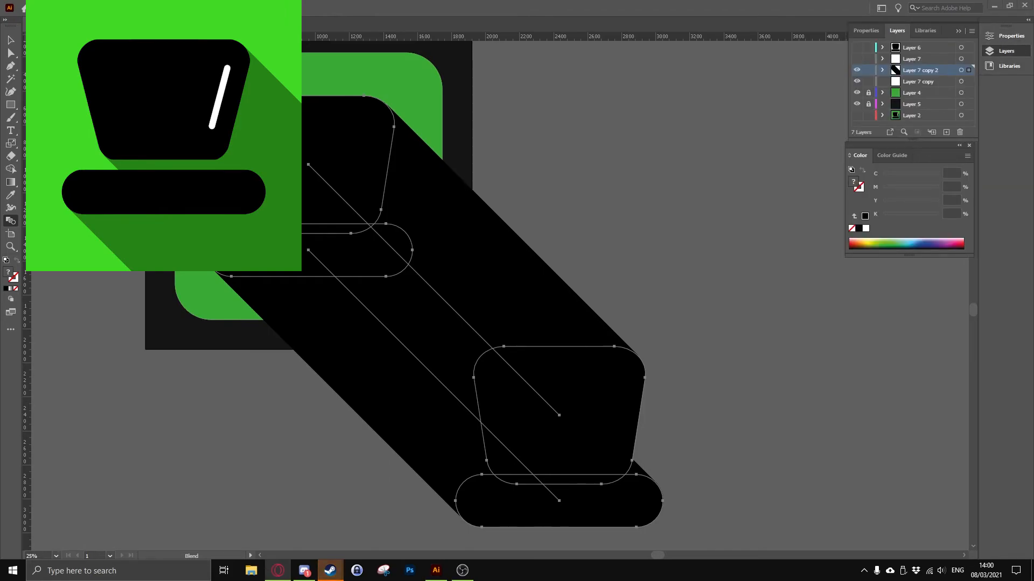
# Display the Appearance settings and dock them together with the colour settings
pyautogui.click(243, 8)
pyautogui.click(269, 138)
pyautogui.moveTo(467, 180); pyautogui.dragTo(913, 156)
# Try lowering the blended shadow's opacity to 51% and show Layer 6 and Layer 7
pyautogui.click(884, 201)
pyautogui.click(880, 221)
pyautogui.moveTo(877, 236); pyautogui.dragTo(858, 241)
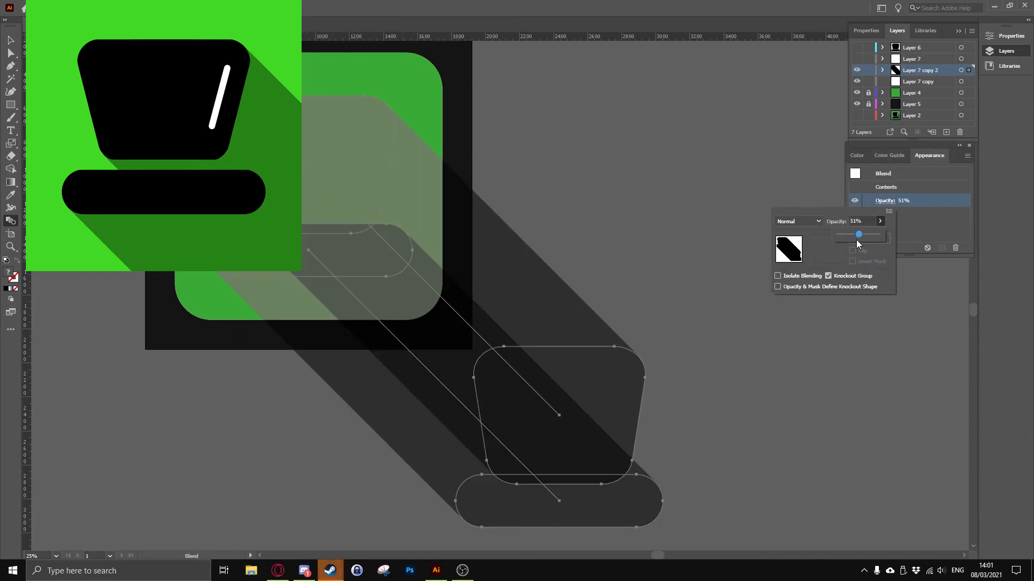
pyautogui.click(856, 47)
pyautogui.click(856, 59)
pyautogui.scroll(1, 454, 292)
pyautogui.press('v')
pyautogui.click(550, 255)
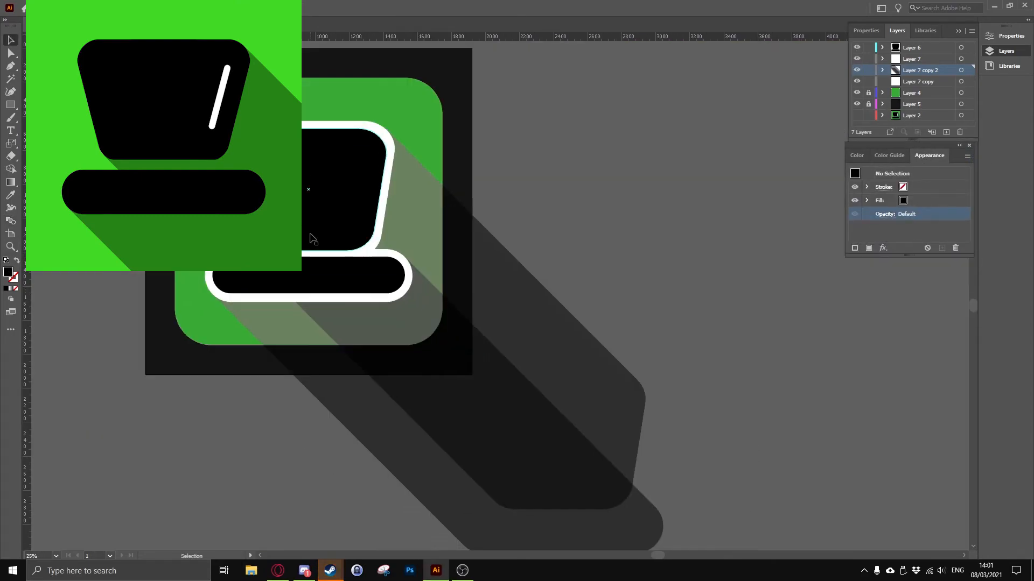
# Undo the blended shadow's opacity change and the showing of Layer 6 and Layer 7
pyautogui.scroll(1, 328, 235)
pyautogui.click(884, 214)
pyautogui.click(880, 236)
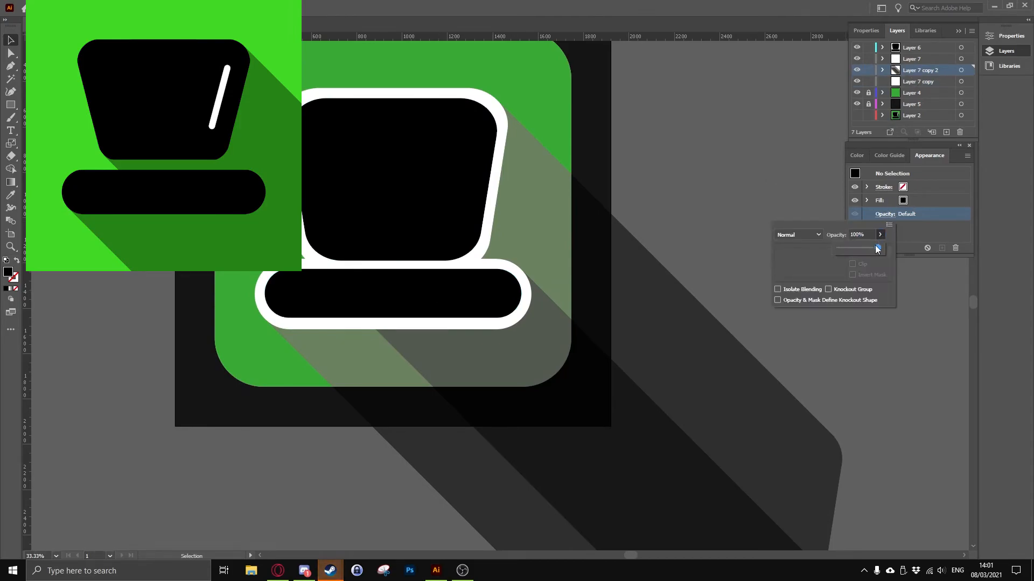
pyautogui.click(770, 237)
pyautogui.hotkey('ctrl', 'z')
pyautogui.hotkey('ctrl', 'z')
pyautogui.hotkey('ctrl', 'z')
pyautogui.hotkey('ctrl', 'z')
pyautogui.hotkey('ctrl', 'z')
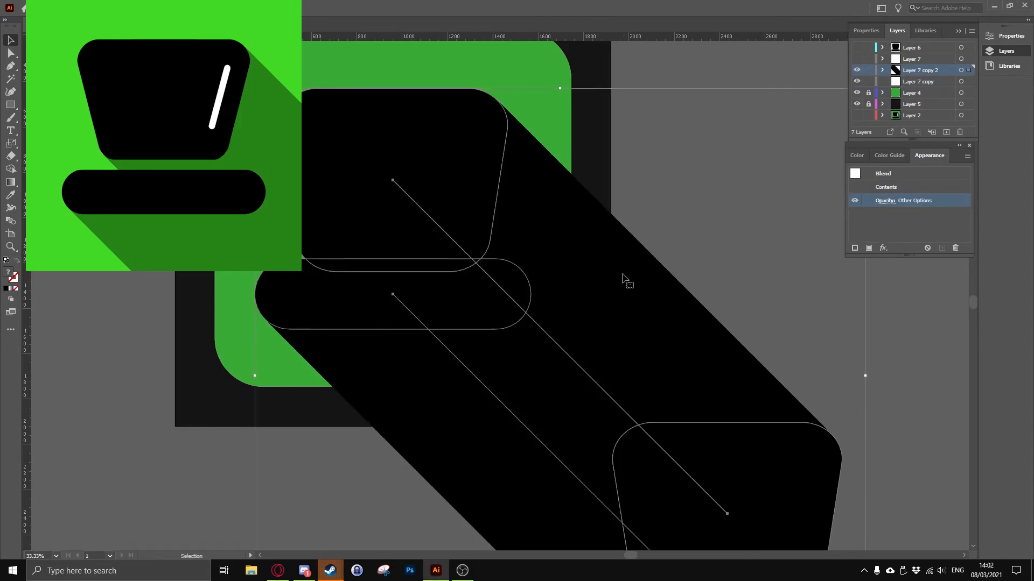
# Try setting the opacity to 38% without selecting the blended shadow shapes
pyautogui.click(809, 103)
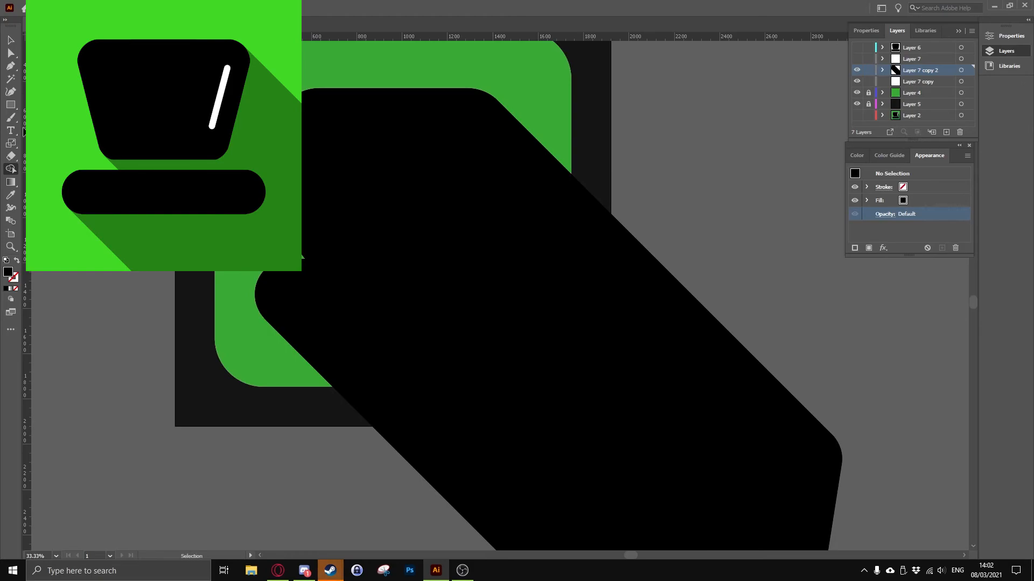
pyautogui.click(914, 50)
pyautogui.click(916, 70)
pyautogui.press('v')
pyautogui.scroll(-4, 404, 280)
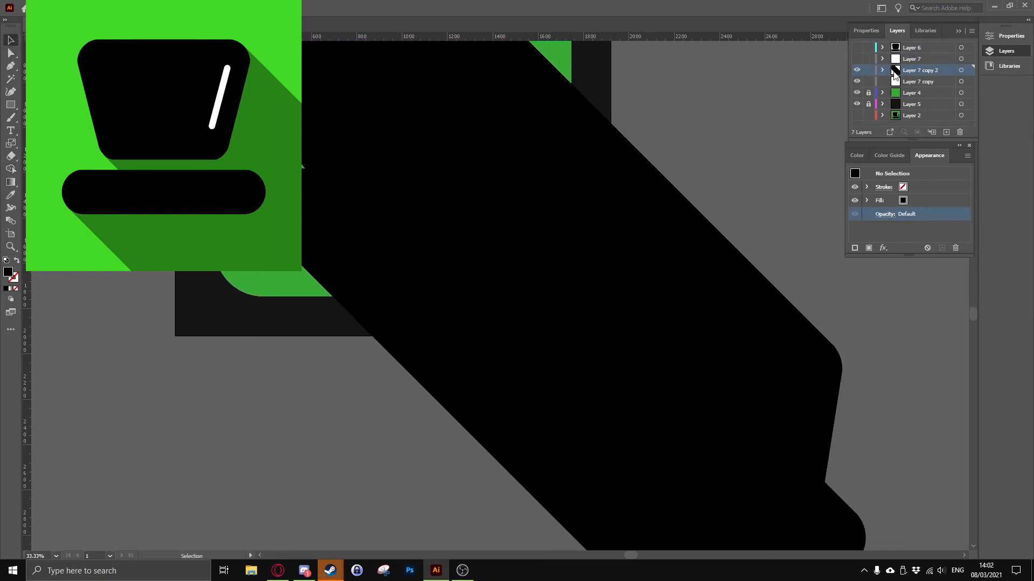
pyautogui.scroll(1, 403, 363)
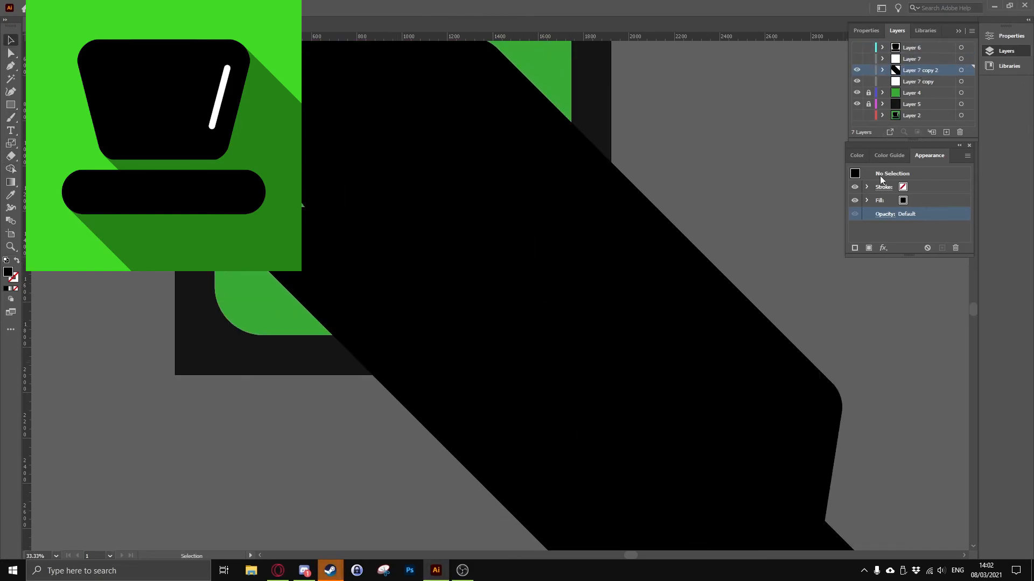
pyautogui.click(885, 213)
pyautogui.click(858, 248)
pyautogui.click(915, 81)
pyautogui.click(912, 60)
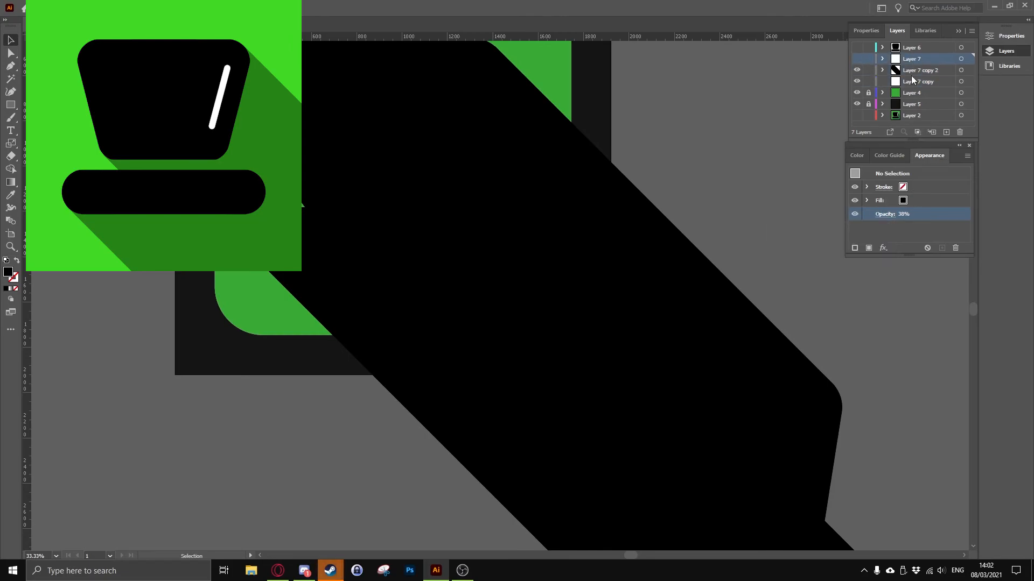
# Try lowering the opacity of the crown's blend alone, then undo the change
pyautogui.click(727, 301)
pyautogui.click(884, 202)
pyautogui.click(880, 222)
pyautogui.moveTo(879, 235); pyautogui.dragTo(848, 240)
pyautogui.click(880, 222)
pyautogui.click(871, 240)
pyautogui.hotkey('ctrl', 'z')
pyautogui.hotkey('ctrl', 'z')
pyautogui.hotkey('ctrl', 'z')
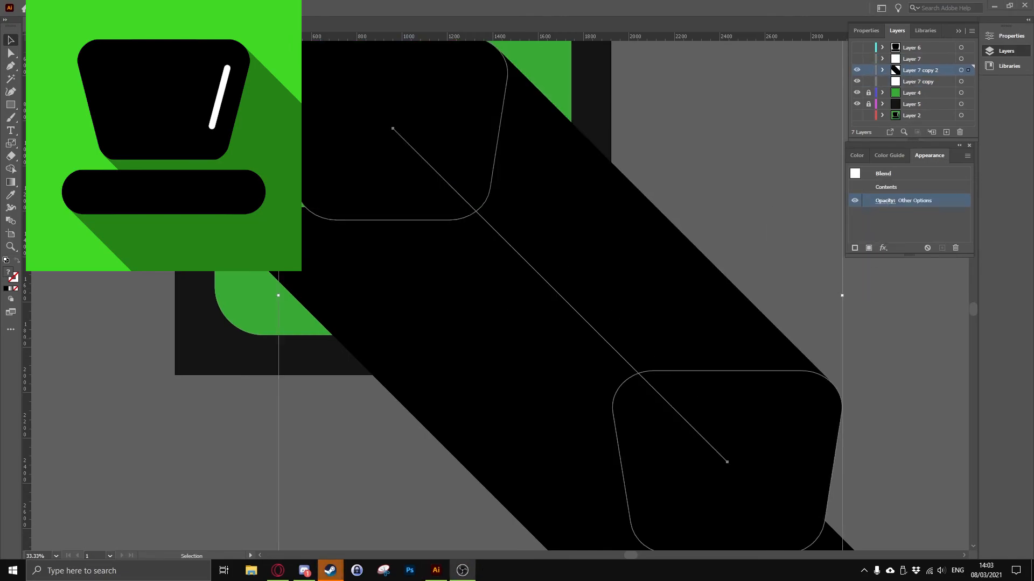
# Lower the opacity of the whole Layer 7 copy 2 to about 27% and show Layer 6 and Layer 7
pyautogui.click(961, 70)
pyautogui.click(885, 201)
pyautogui.click(880, 222)
pyautogui.moveTo(880, 235); pyautogui.dragTo(844, 237)
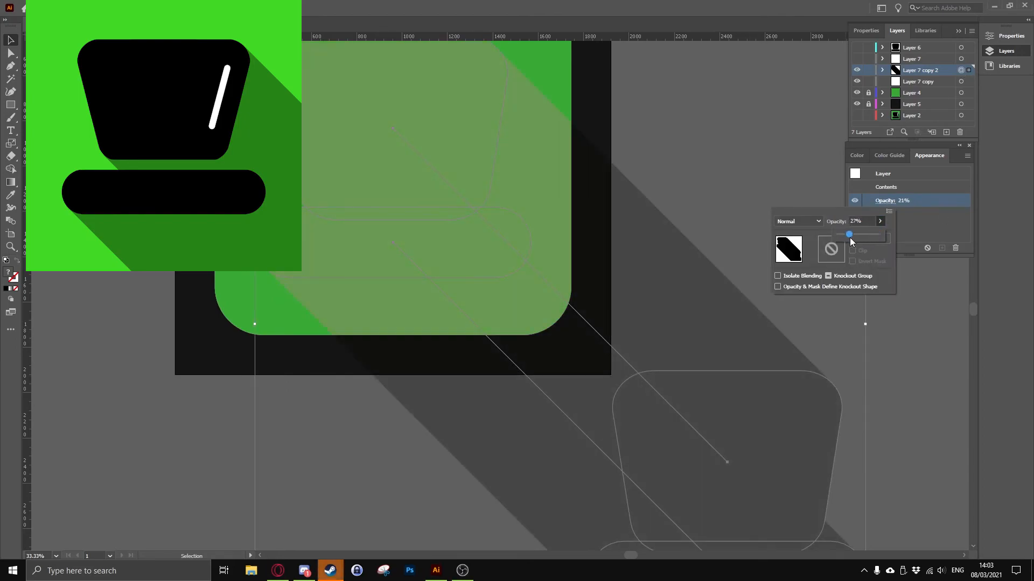
pyautogui.scroll(1, 818, 183)
pyautogui.click(856, 48)
pyautogui.click(857, 58)
pyautogui.click(648, 185)
pyautogui.scroll(2, 671, 263)
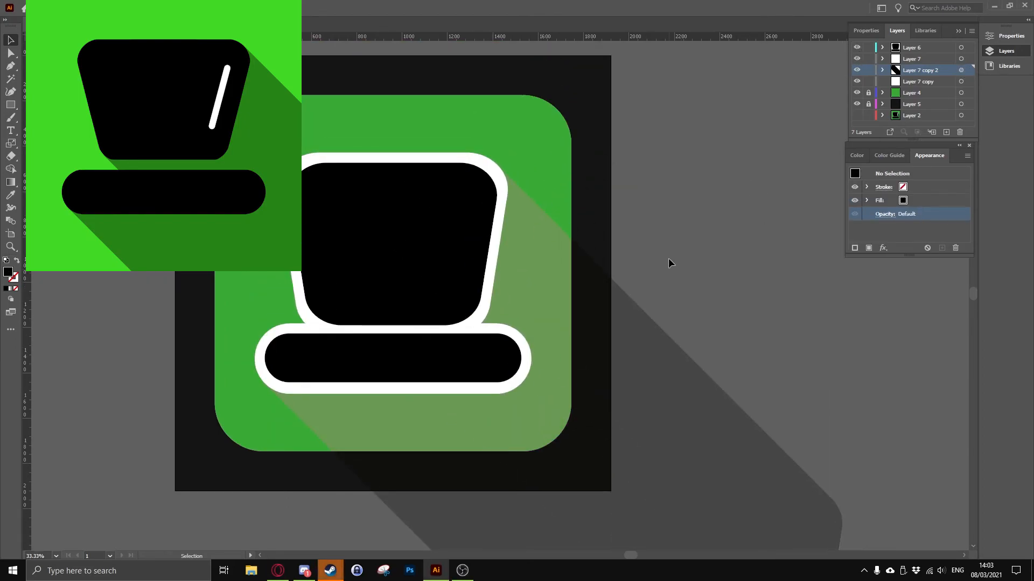
pyautogui.scroll(-1, 627, 388)
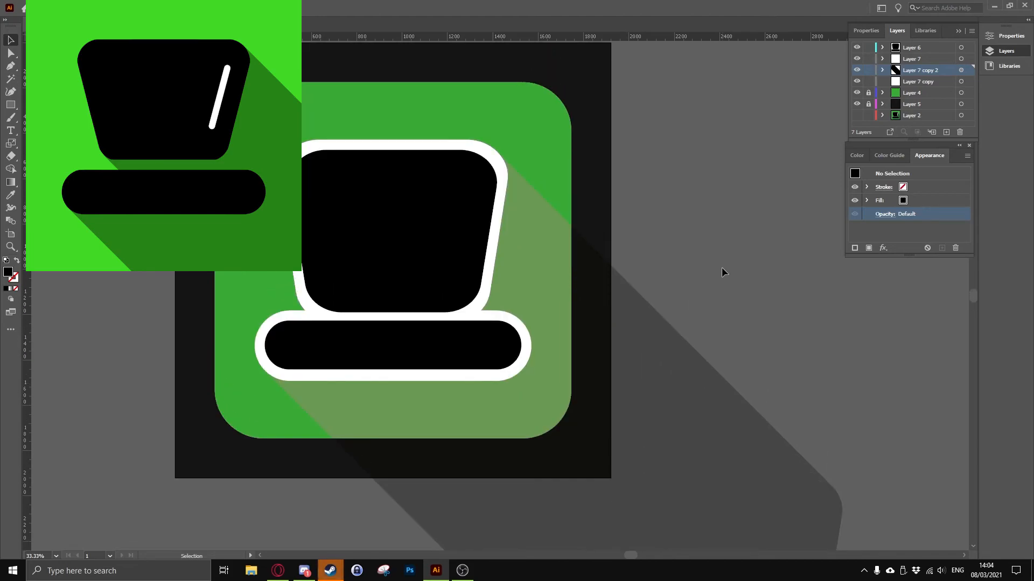
# Raise the opacity of the entire Layer 7 copy 2 to strengthen the long shadow
pyautogui.click(961, 70)
pyautogui.click(885, 200)
pyautogui.click(880, 222)
pyautogui.moveTo(844, 235); pyautogui.dragTo(859, 235)
pyautogui.click(678, 229)
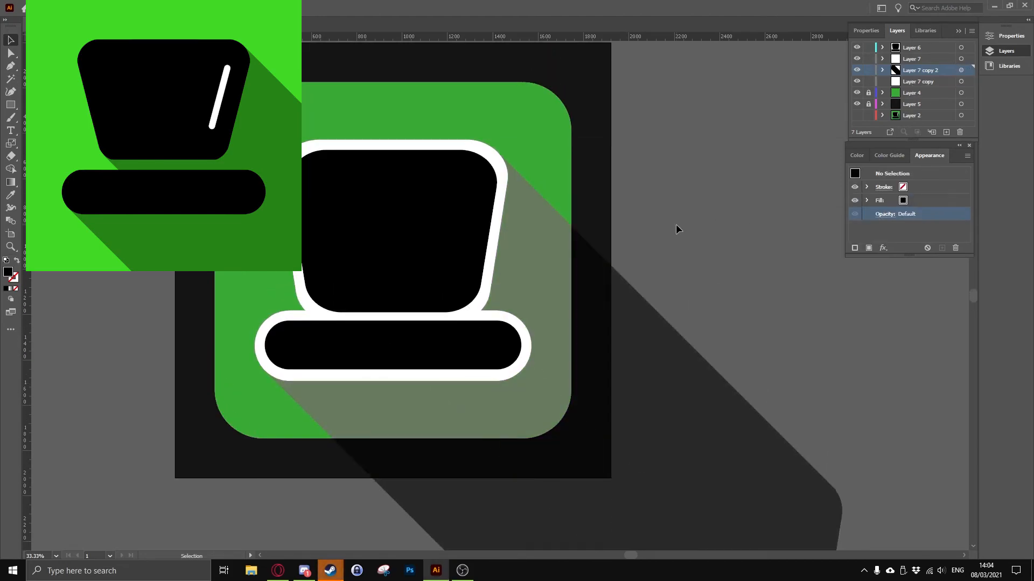
# Fill the Layer 7 copy 2 shadow with green at C 75, M 0, Y 100 and raise its black value to darken it
pyautogui.click(903, 200)
pyautogui.click(902, 200)
pyautogui.click(840, 226)
pyautogui.click(832, 226)
pyautogui.click(913, 197)
pyautogui.click(961, 70)
pyautogui.click(857, 156)
pyautogui.click(866, 214)
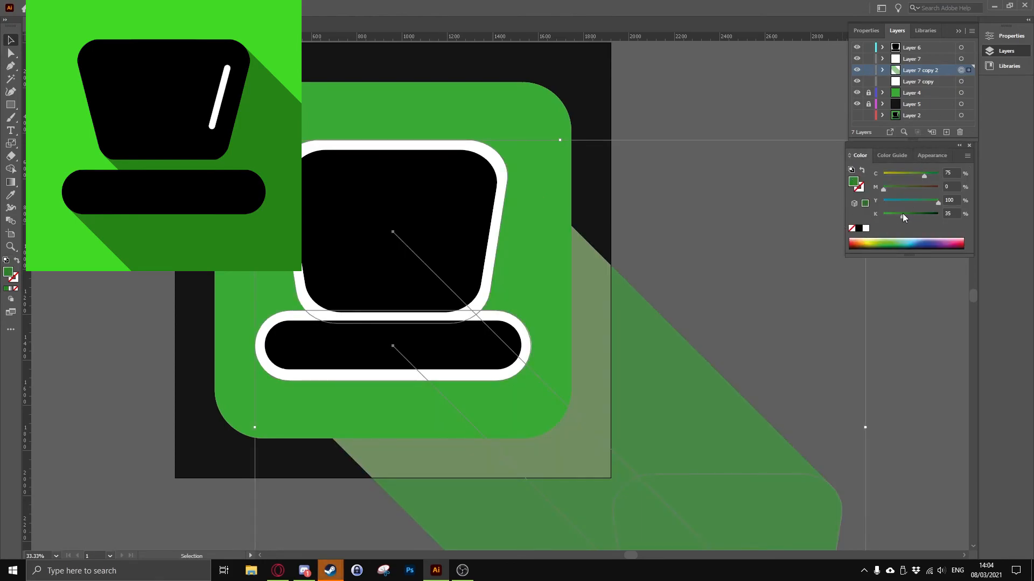
pyautogui.moveTo(902, 214); pyautogui.dragTo(907, 214)
pyautogui.click(765, 284)
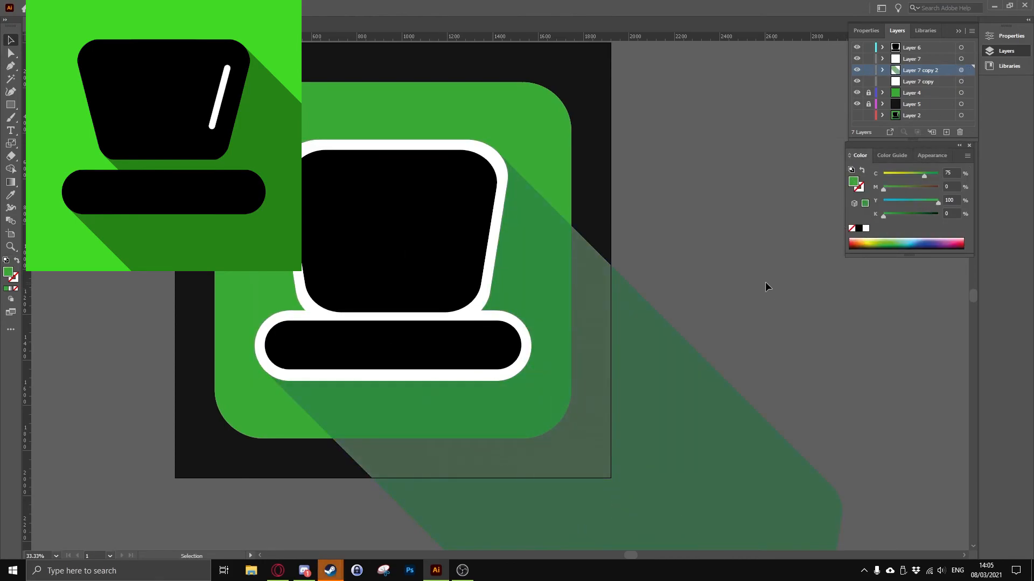
# Duplicate the green Layer 4 above the shadow layer and unlock the duplicate
pyautogui.moveTo(919, 96); pyautogui.dragTo(922, 64)
pyautogui.click(868, 93)
pyautogui.moveTo(918, 70); pyautogui.dragTo(919, 84)
pyautogui.hotkey('ctrl', 'z')
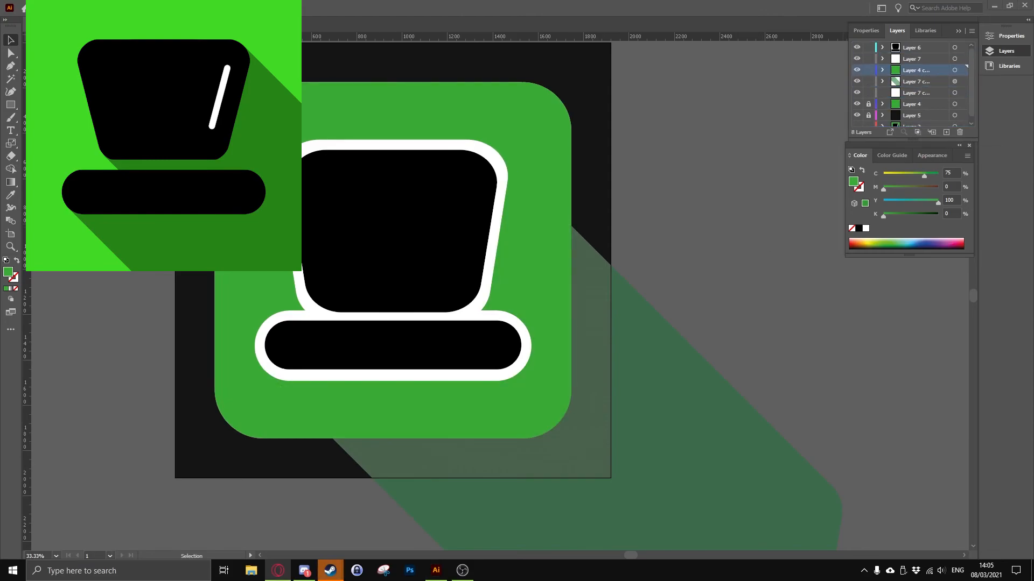
# Clip the blended shadow to the duplicated green rounded square with a clipping mask
pyautogui.click(954, 70)
pyautogui.click(954, 82)
pyautogui.click(954, 70)
pyautogui.keyDown('shift'); pyautogui.click(955, 81); pyautogui.keyUp('shift')
pyautogui.click(92, 8)
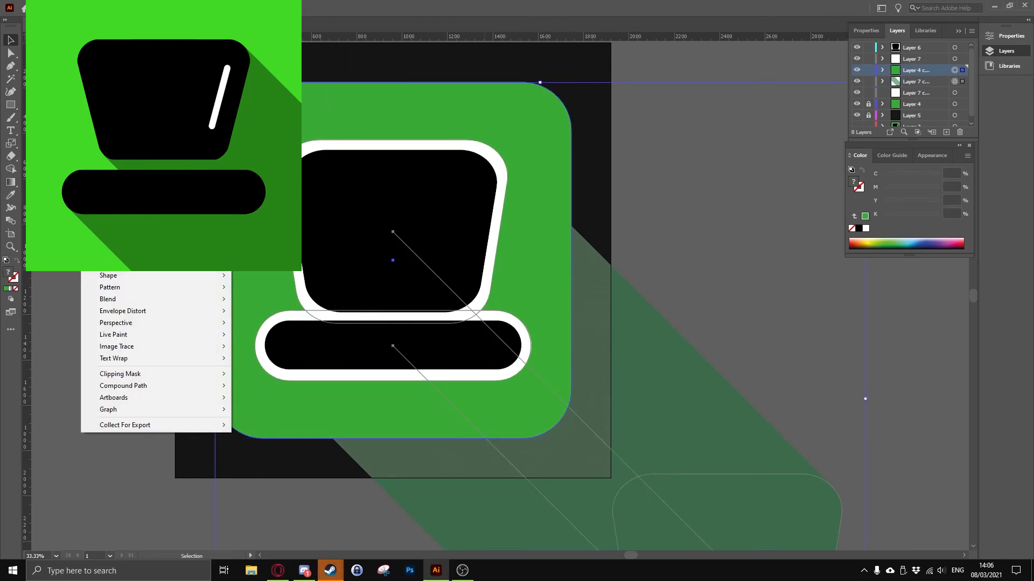
pyautogui.click(237, 375)
# Lower the clipped shadow layer's opacity to 43%
pyautogui.click(955, 69)
pyautogui.click(932, 155)
pyautogui.click(884, 201)
pyautogui.click(879, 221)
pyautogui.moveTo(876, 235); pyautogui.dragTo(854, 235)
pyautogui.click(634, 306)
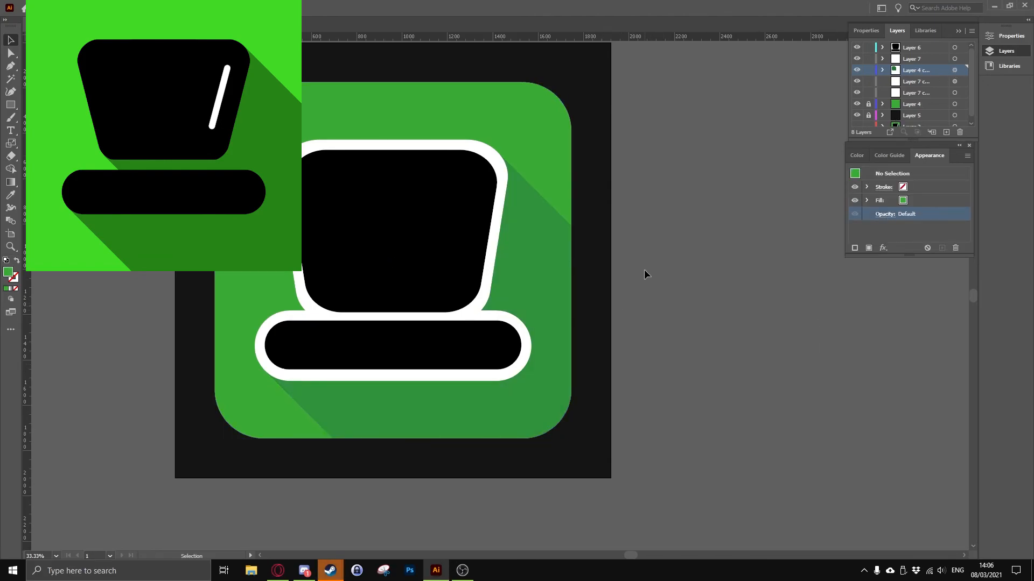
# Draw a slanted line segment near the right edge of the hat's crown with a 5 pt white stroke and white fill
pyautogui.scroll(1, 644, 269)
pyautogui.click(882, 47)
pyautogui.click(954, 92)
pyautogui.click(911, 47)
pyautogui.hotkey('ctrl', 'v')
pyautogui.hotkey('ctrl', 'z')
pyautogui.press('\\')
pyautogui.moveTo(487, 207)
pyautogui.mouseDown()
pyautogui.moveTo(473, 317)
pyautogui.moveTo(459, 308)
pyautogui.mouseUp()
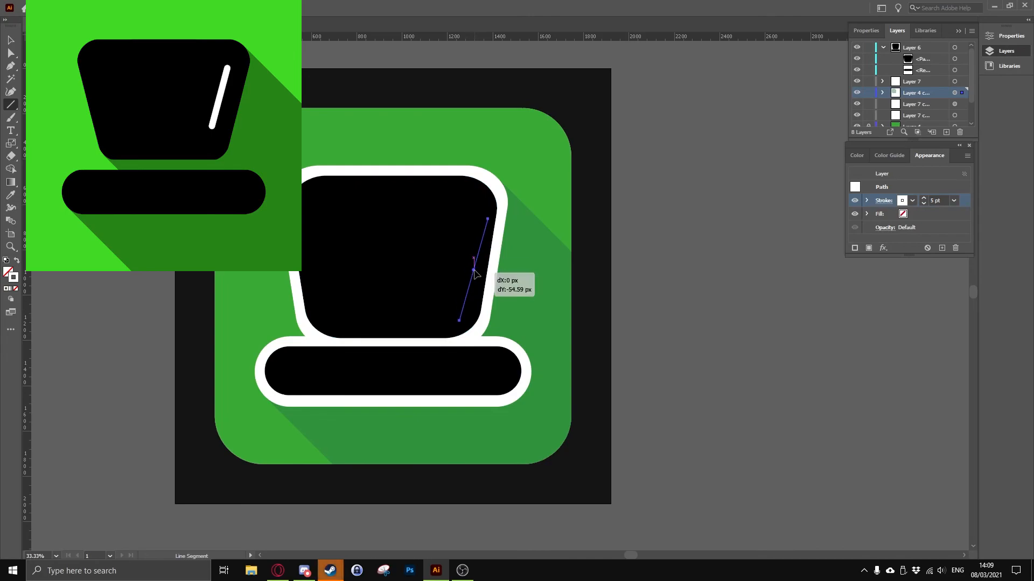
pyautogui.click(903, 214)
pyautogui.click(788, 241)
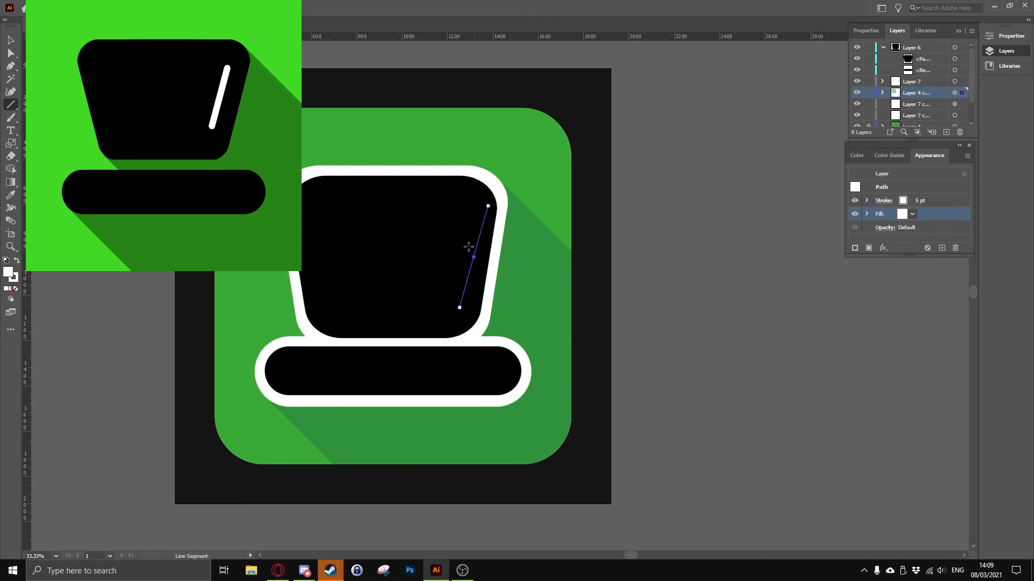
# Consolidate the copied shadow layers into Layer 4, lock Layer 4 and make Layer 6 the active layer
pyautogui.doubleClick(926, 48)
pyautogui.click(574, 348)
pyautogui.click(954, 93)
pyautogui.click(857, 91)
pyautogui.click(857, 92)
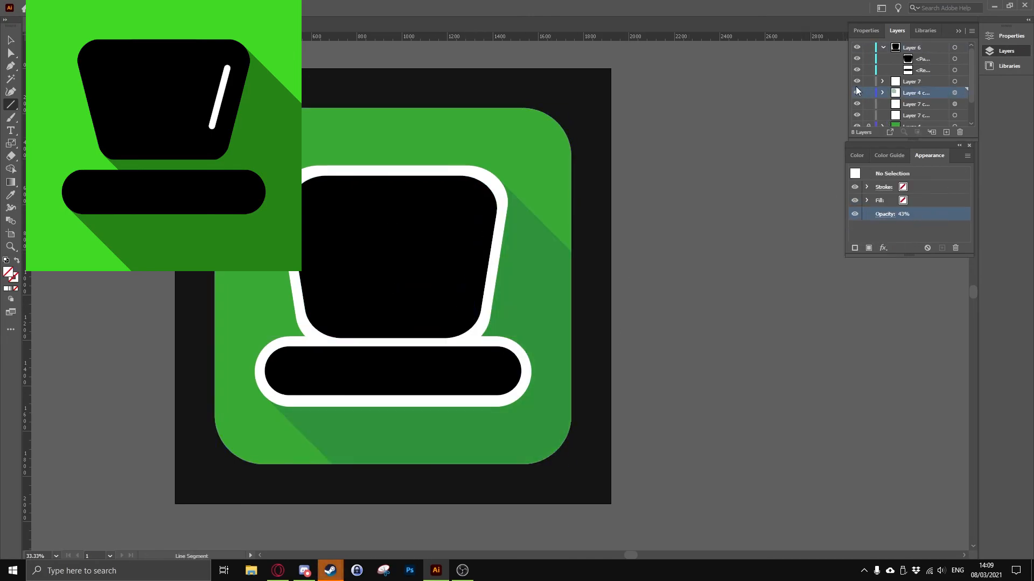
pyautogui.scroll(-2, 931, 94)
pyautogui.moveTo(948, 120); pyautogui.dragTo(959, 132)
pyautogui.click(908, 78)
pyautogui.scroll(1, 867, 71)
pyautogui.click(882, 48)
pyautogui.click(868, 82)
pyautogui.click(921, 82)
pyautogui.moveTo(915, 70); pyautogui.dragTo(913, 86)
pyautogui.click(868, 70)
pyautogui.click(917, 48)
# Draw a diagonal line segment across the hat's crown on Layer 6 with a thick white stroke
pyautogui.moveTo(453, 208); pyautogui.dragTo(361, 299)
pyautogui.click(903, 188)
pyautogui.click(815, 206)
pyautogui.click(954, 188)
pyautogui.click(967, 317)
pyautogui.click(953, 188)
pyautogui.click(967, 377)
# Give the line's stroke round end caps
pyautogui.click(858, 156)
pyautogui.click(929, 156)
pyautogui.click(883, 188)
pyautogui.click(823, 216)
# Reshape the line into a steep slant by moving both endpoints, and place it just inside the crown's right edge
pyautogui.click(360, 300)
pyautogui.moveTo(361, 299); pyautogui.dragTo(481, 307)
pyautogui.moveTo(452, 207); pyautogui.dragTo(497, 209)
pyautogui.moveTo(488, 258); pyautogui.dragTo(463, 257)
# Set the highlight line's stroke weight to 60 pt and deselect it
pyautogui.click(953, 188)
pyautogui.click(971, 423)
pyautogui.click(667, 323)
pyautogui.click(542, 314)
pyautogui.press('v')
pyautogui.click(584, 309)
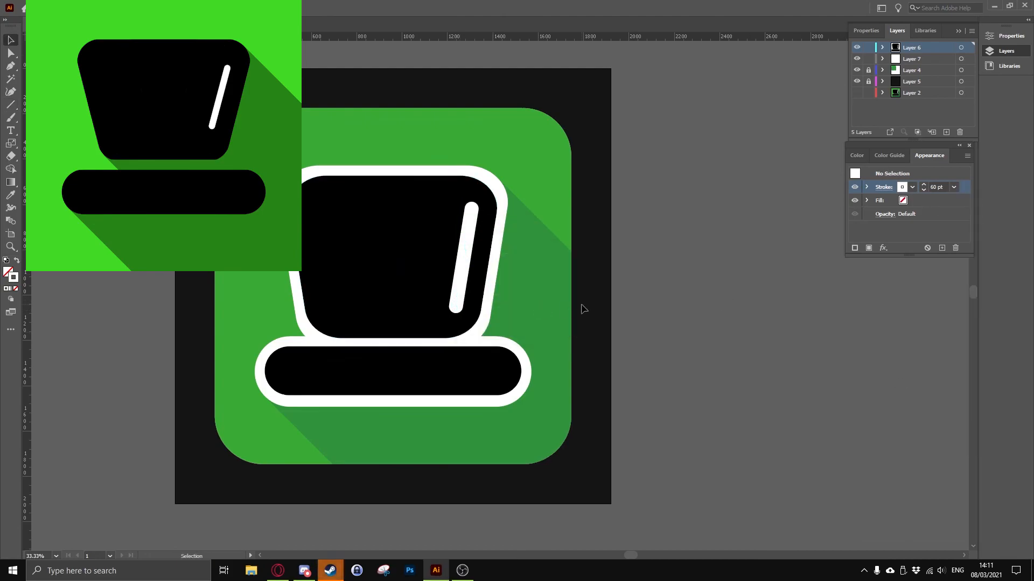